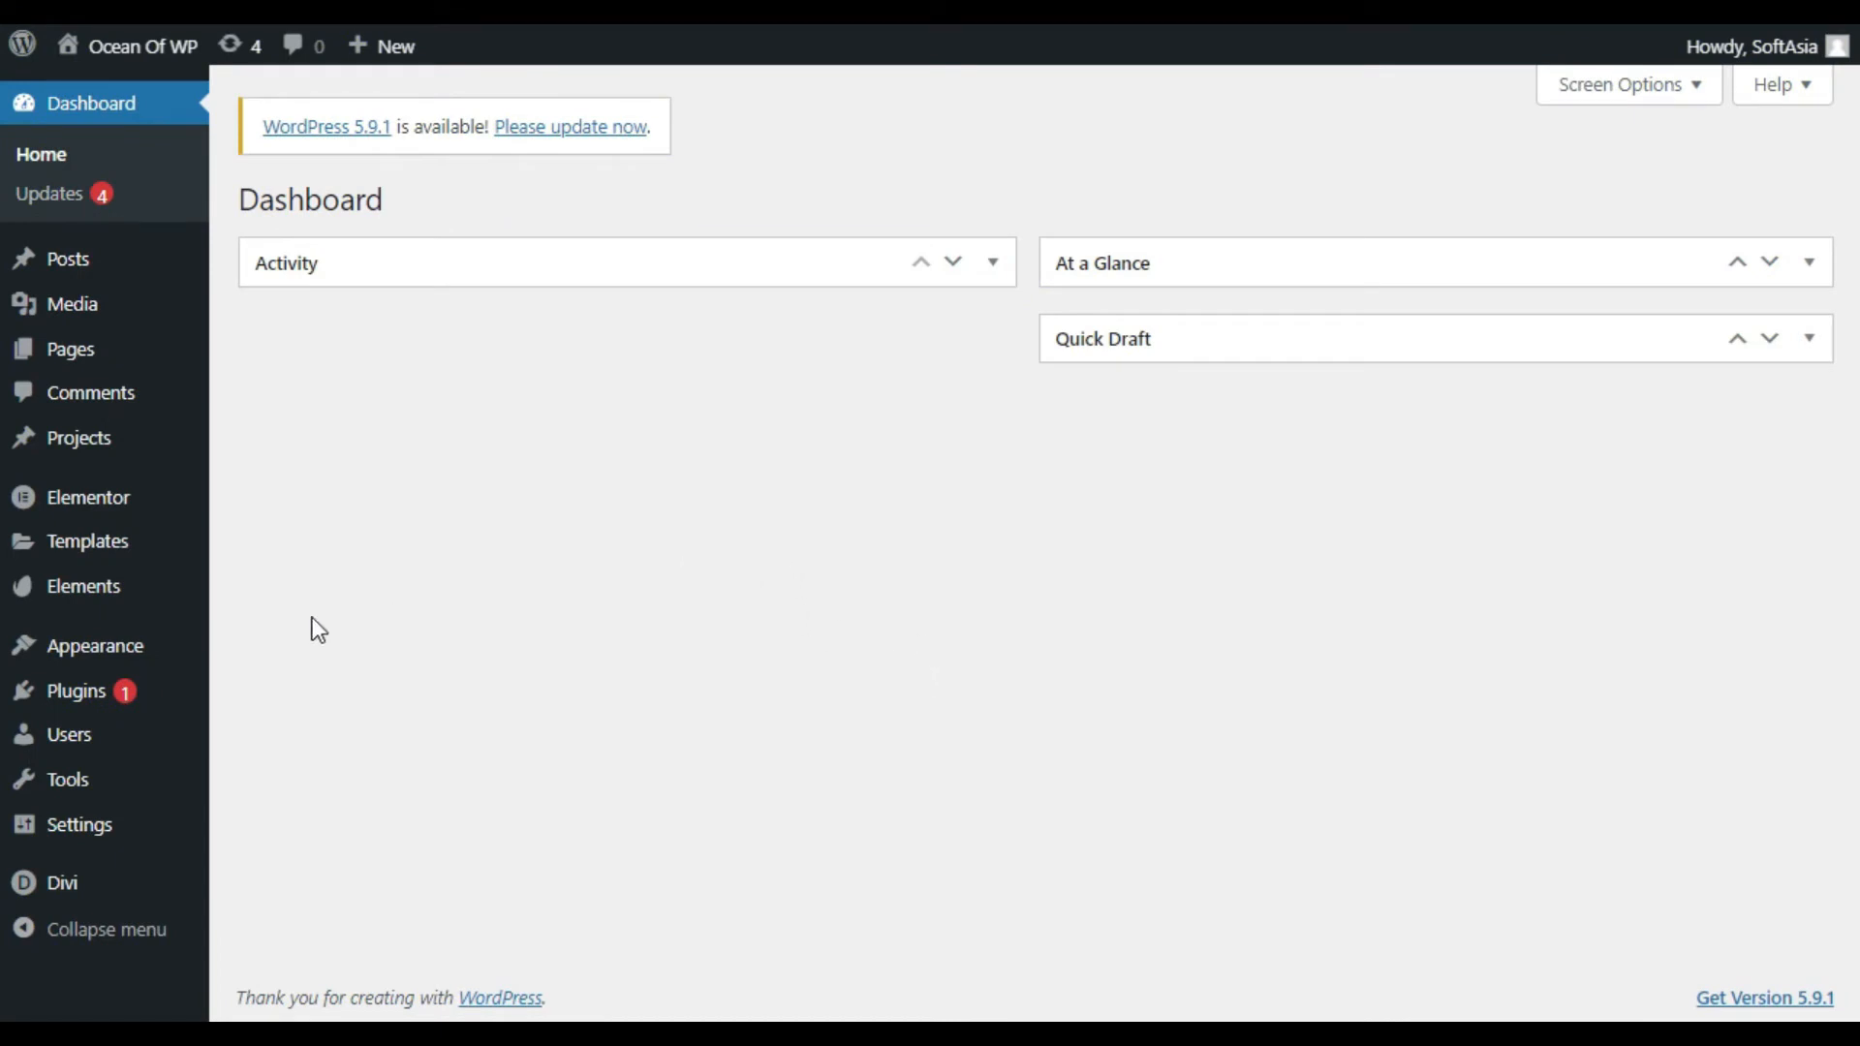
Step: Search the WordPress plugin directory for "Supreme Modules Lite" to add it as a new plugin
{"action": "mouse_move", "coordinate": [62, 704]}
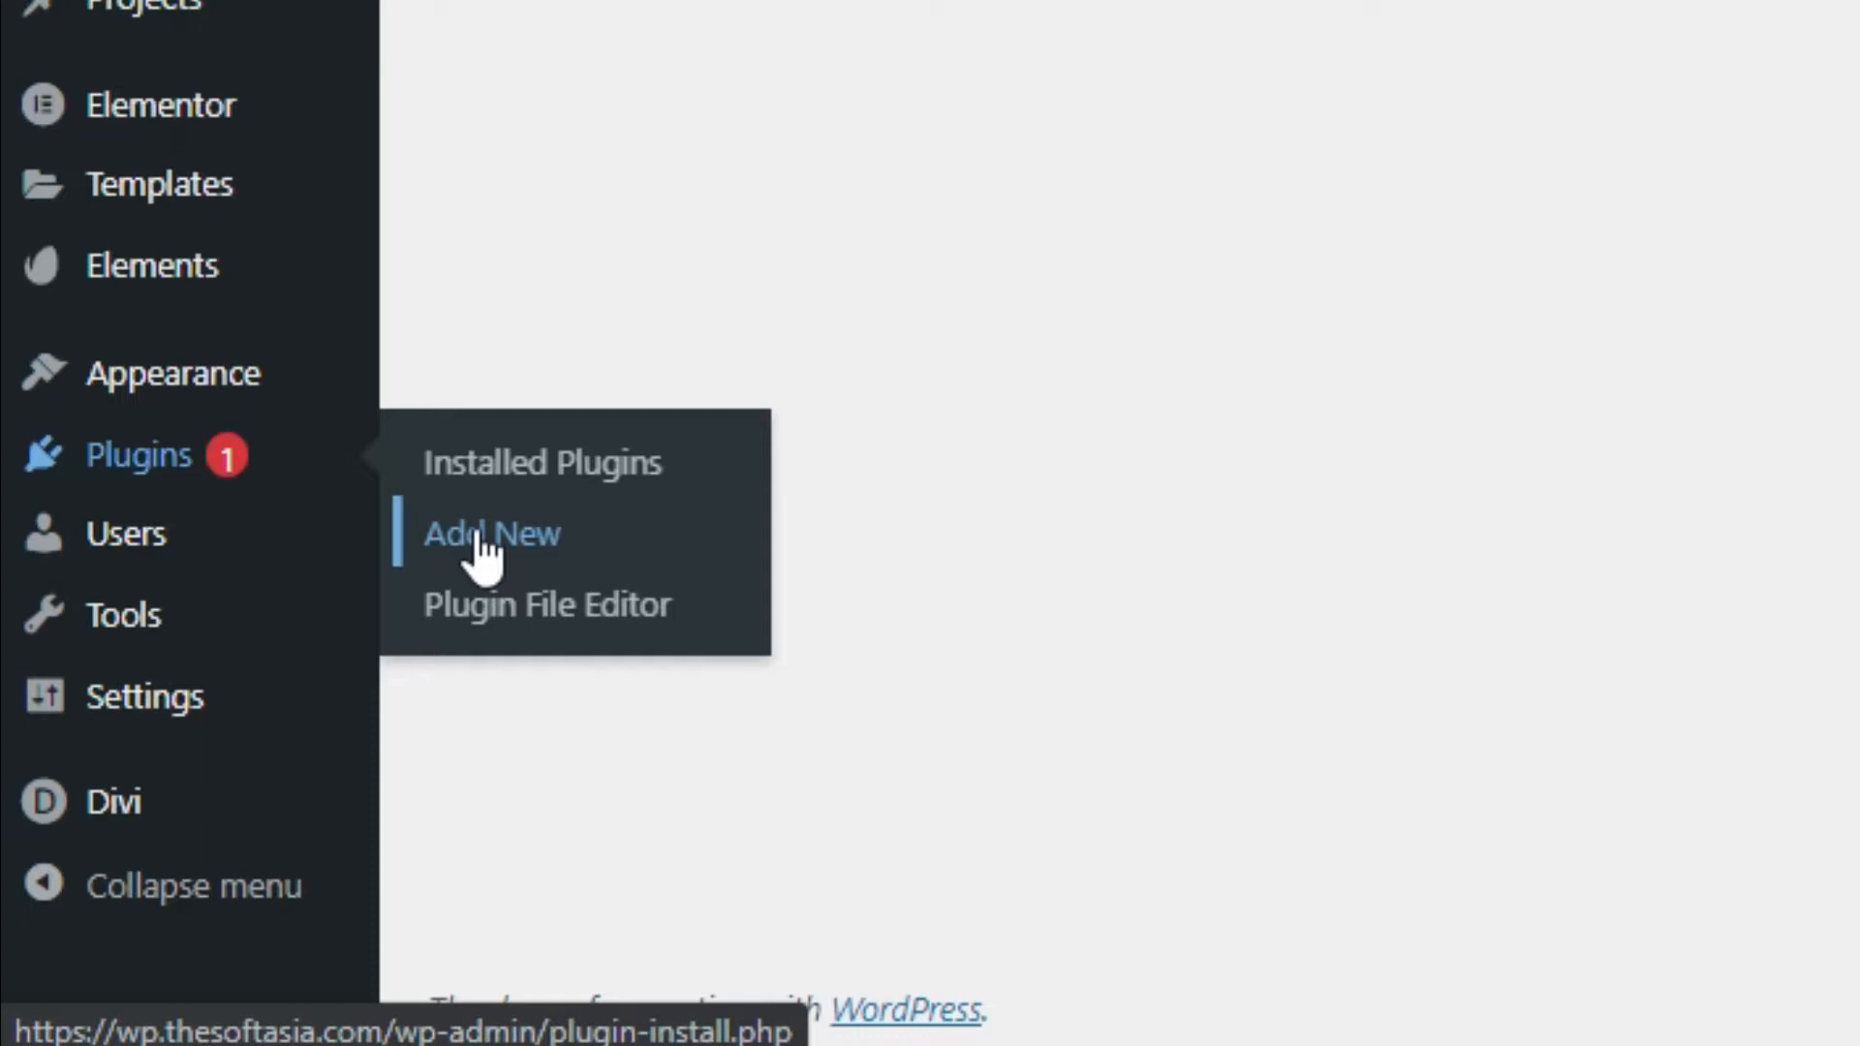
{"action": "left_click", "coordinate": [481, 542]}
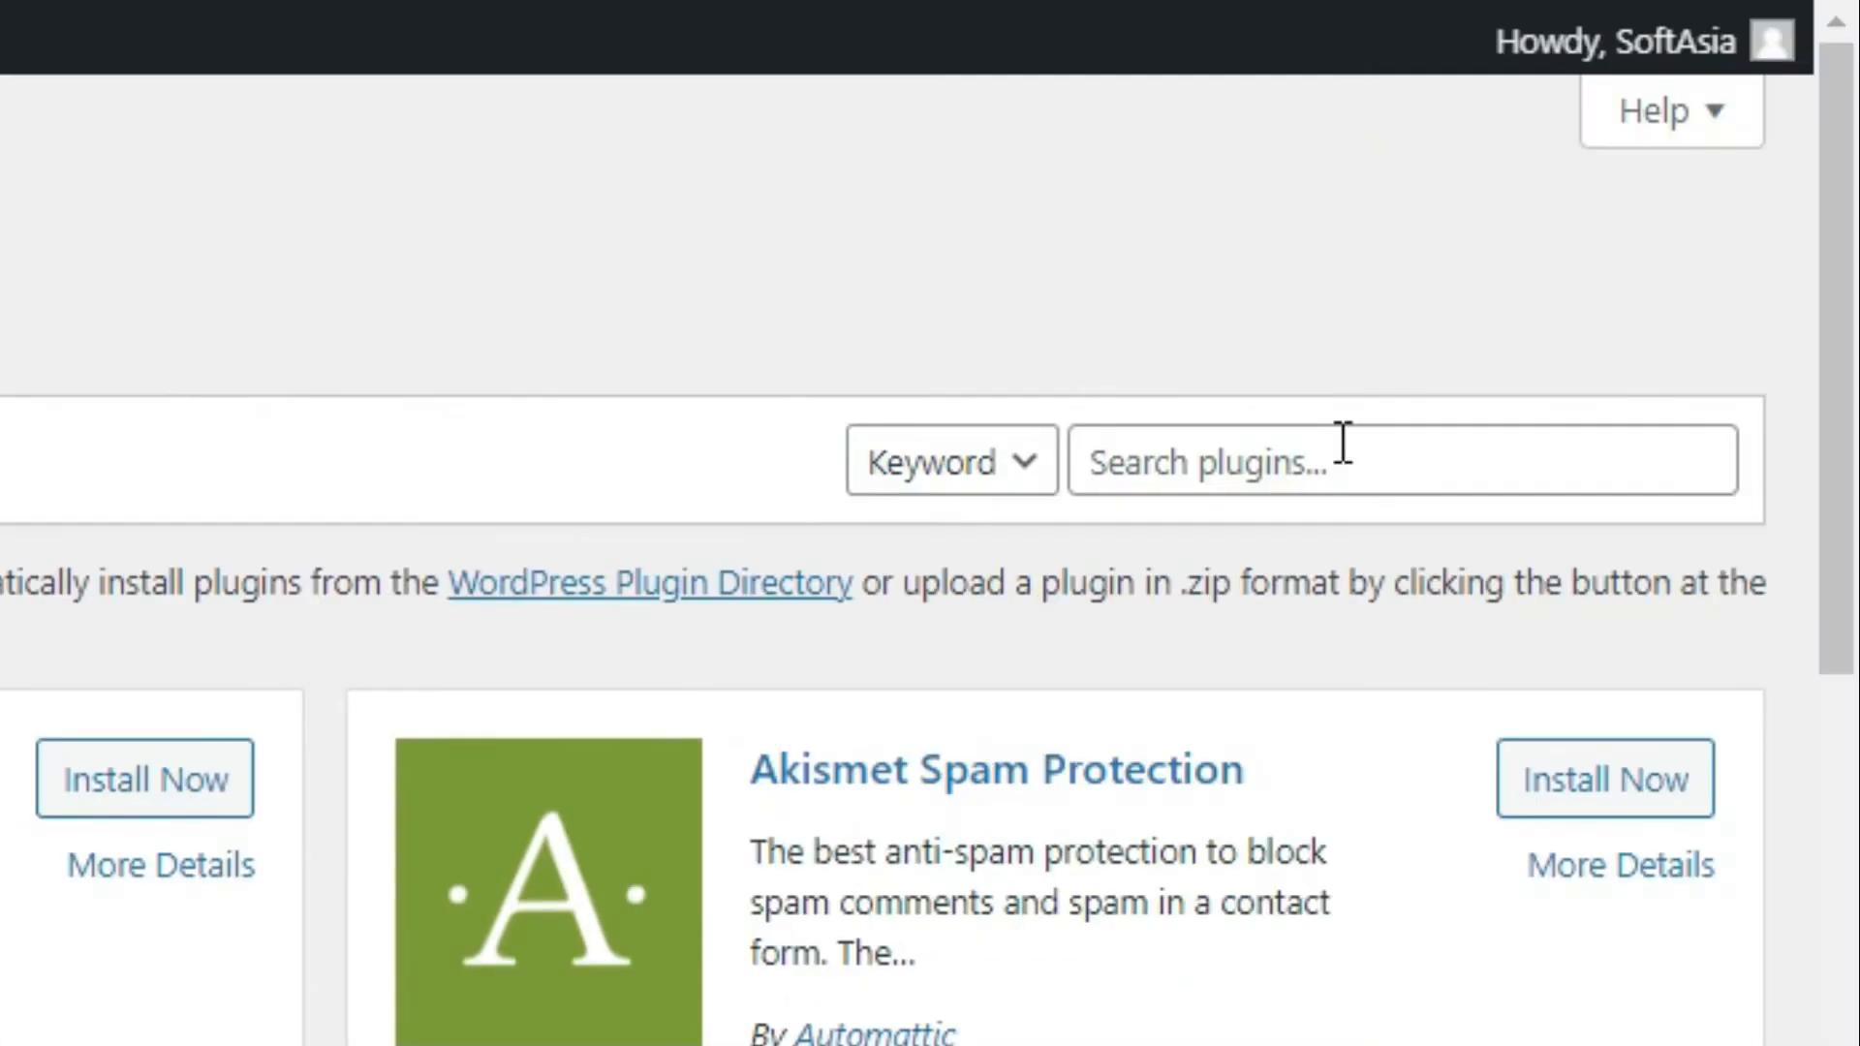
{"action": "left_click", "coordinate": [1306, 450]}
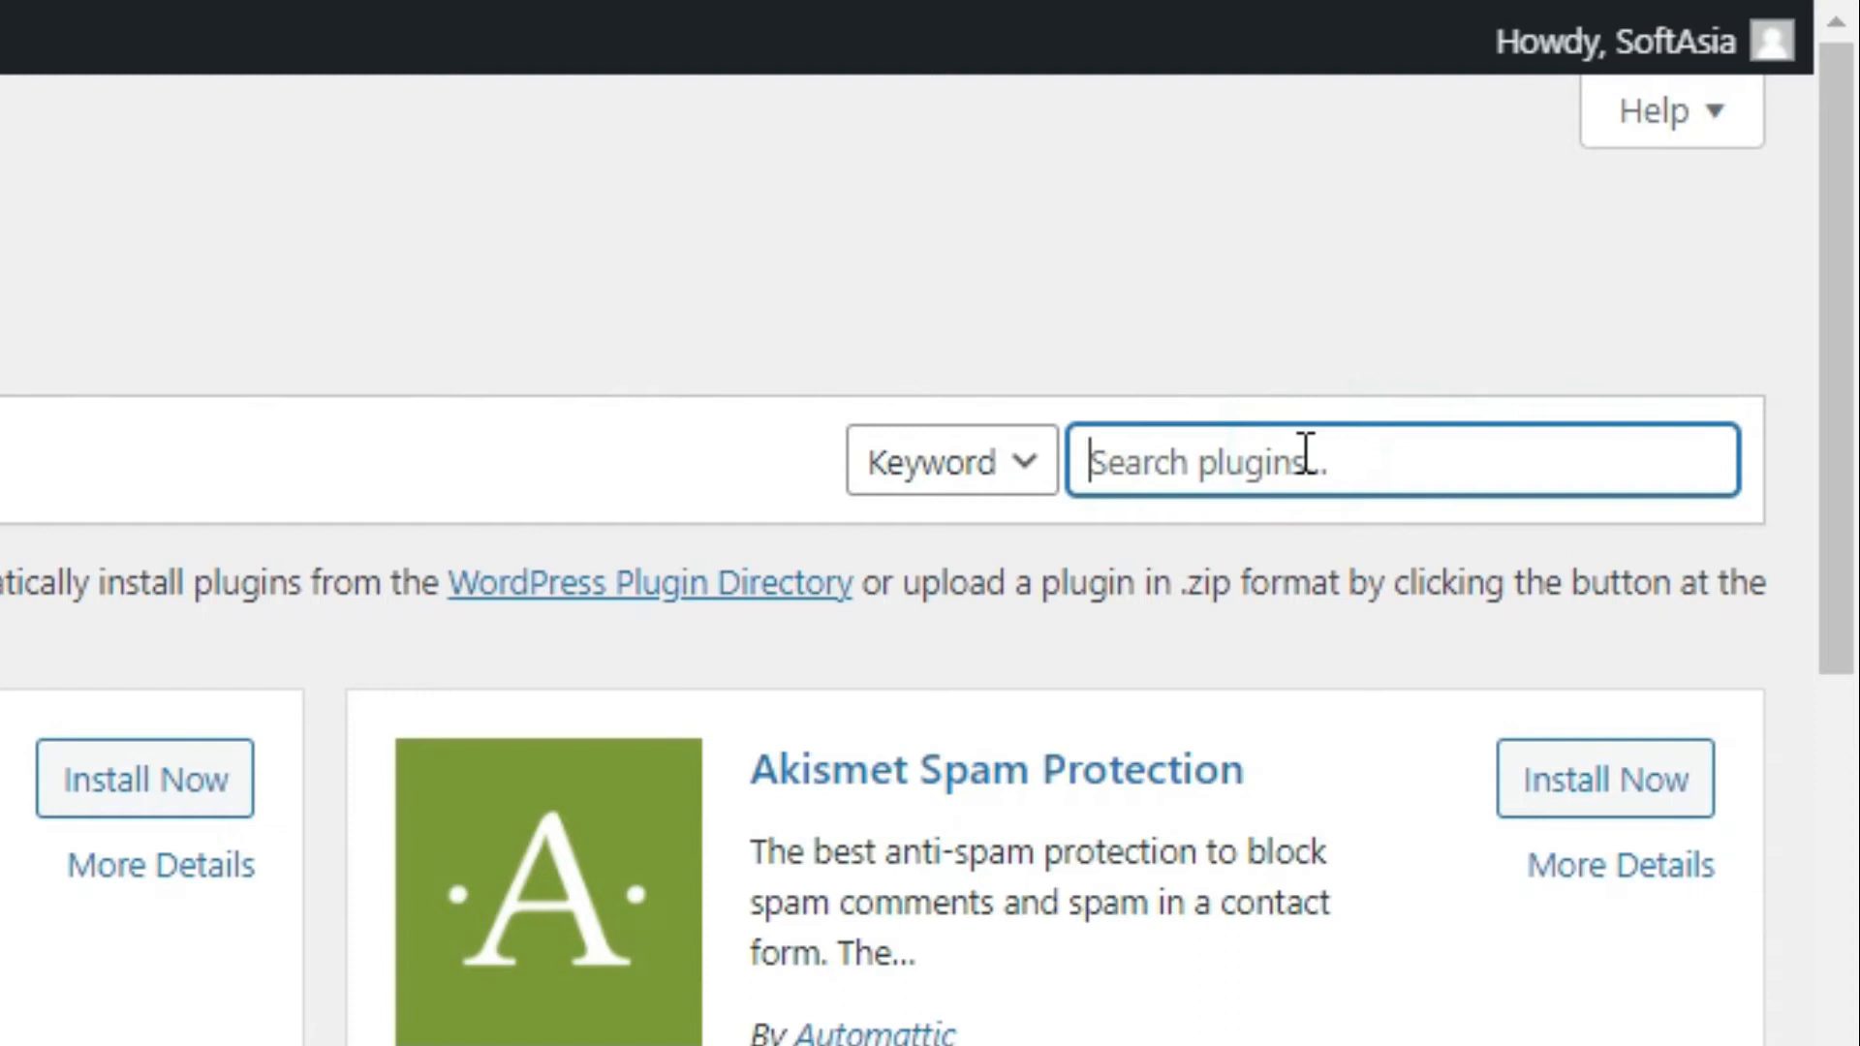
{"action": "type", "text": "Supreme Modules Lite"}
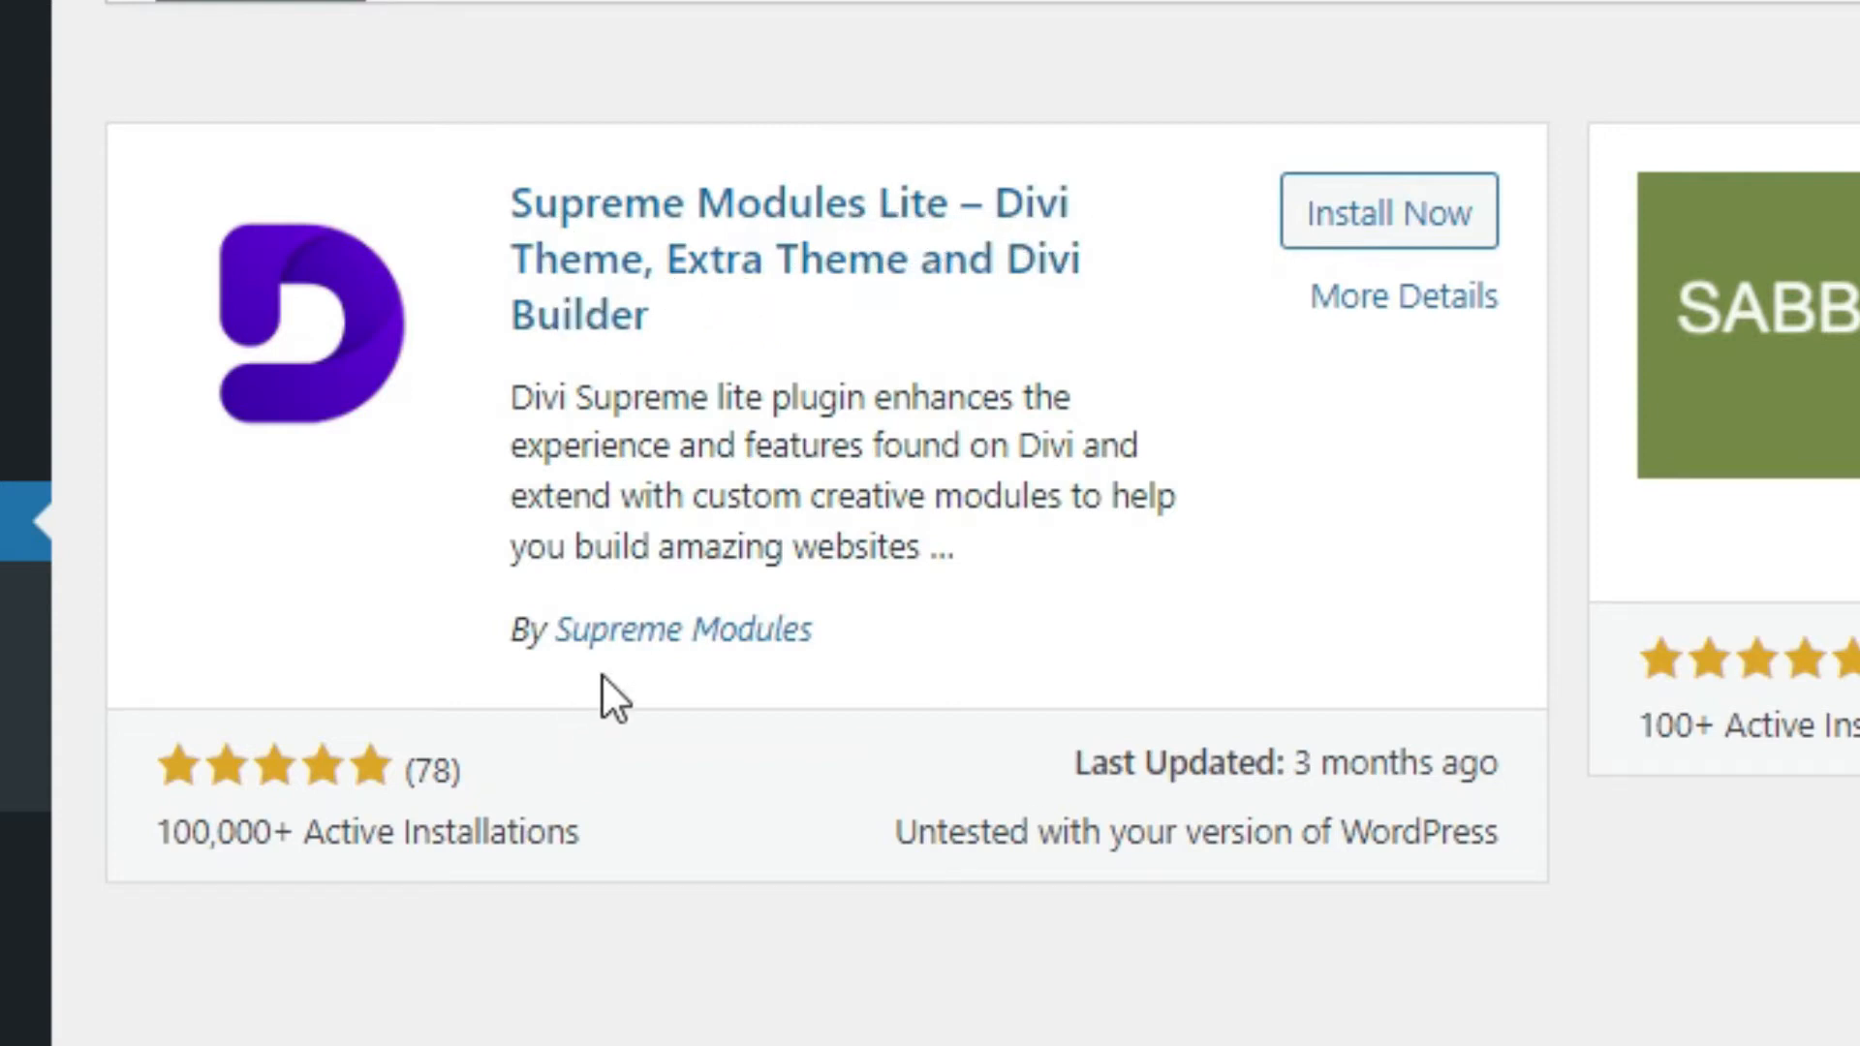
Step: Install and activate the plugin Supreme Modules Lite – Divi Theme, Extra Theme and Divi Builder
{"action": "left_click_drag", "start_coordinate": [914, 637], "coordinate": [594, 641]}
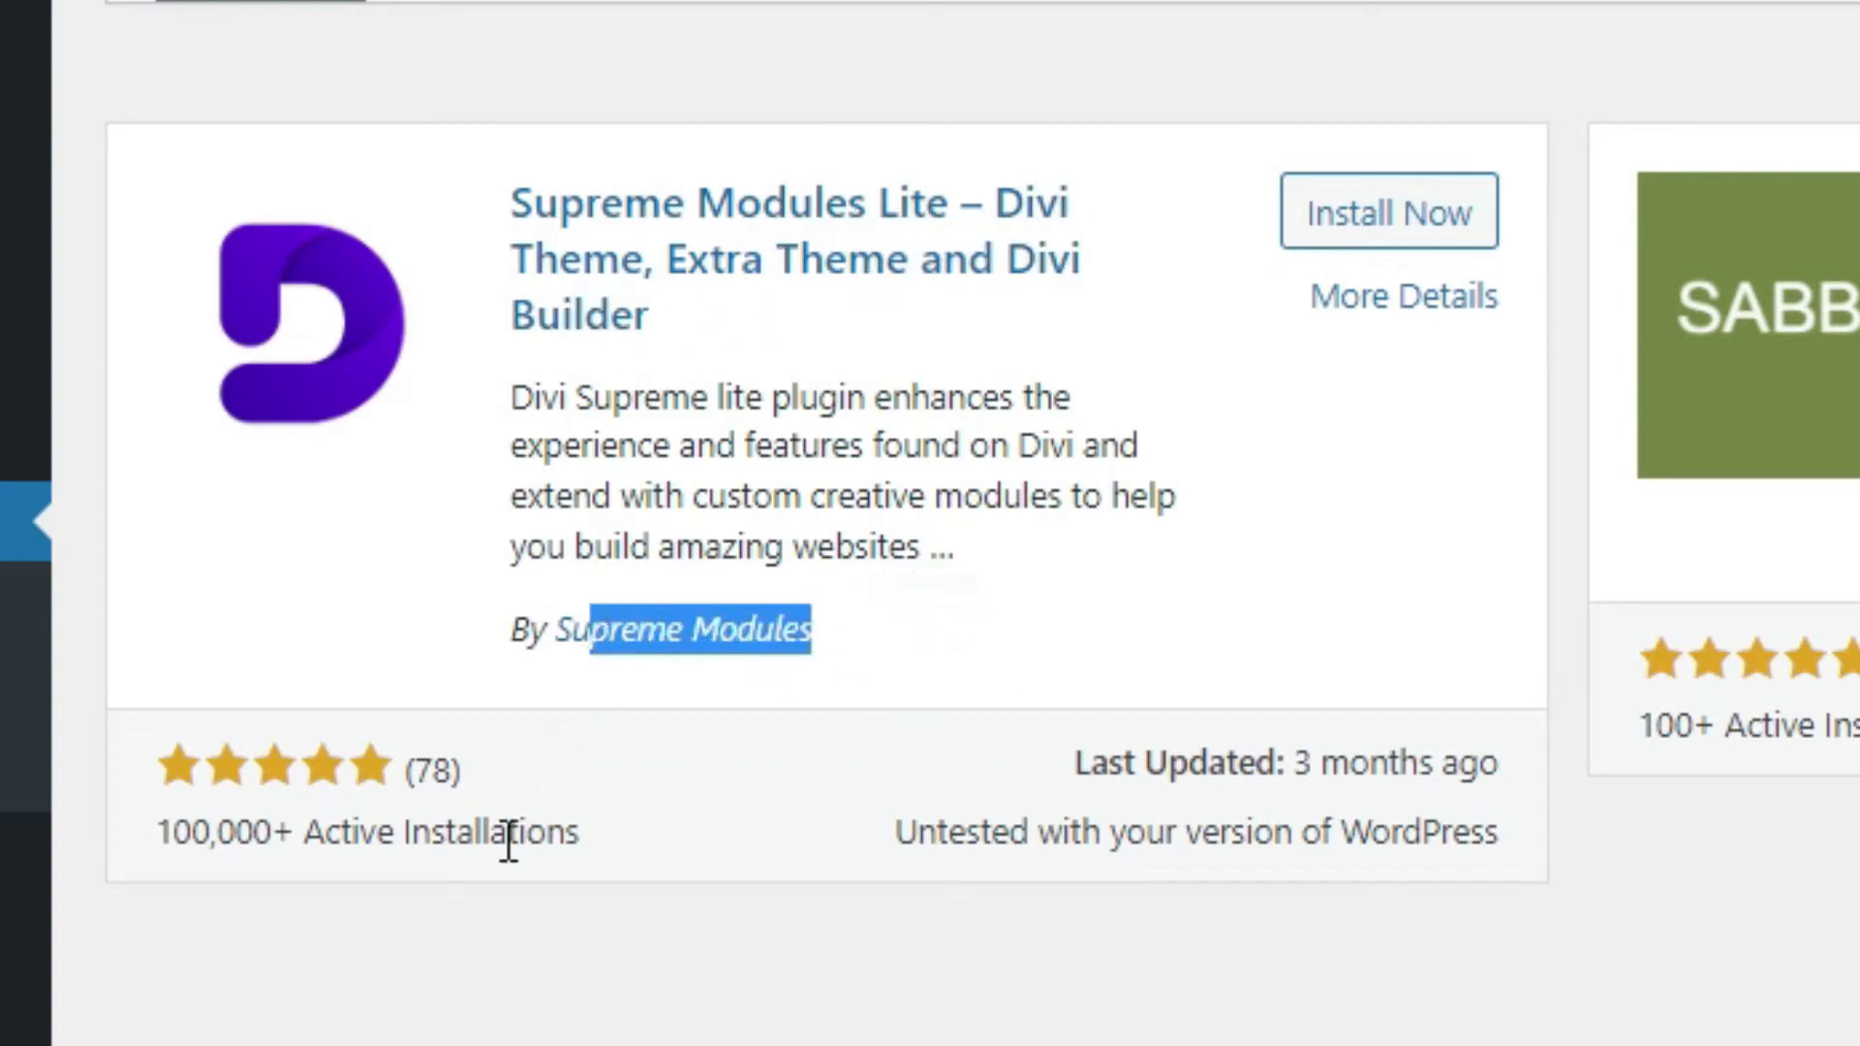
{"action": "left_click", "coordinate": [764, 772]}
{"action": "left_click_drag", "start_coordinate": [155, 832], "coordinate": [287, 835]}
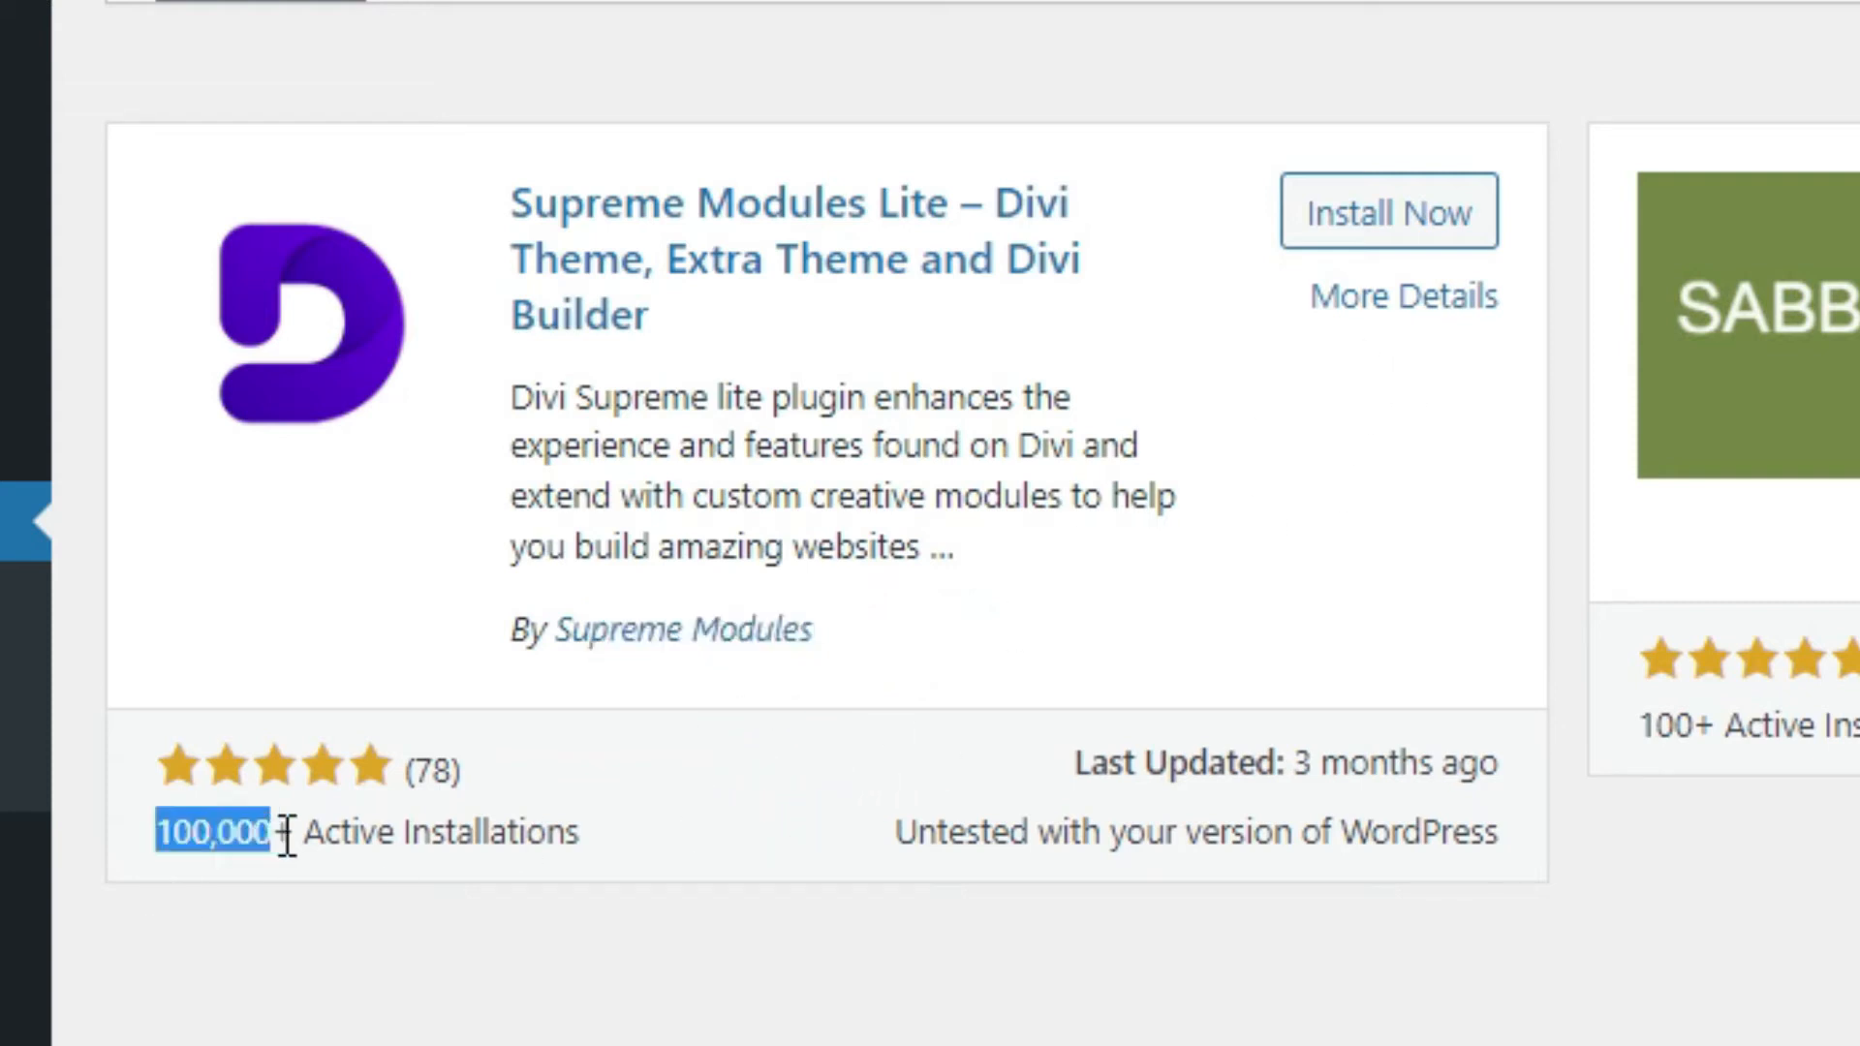
{"action": "left_click", "coordinate": [1395, 237]}
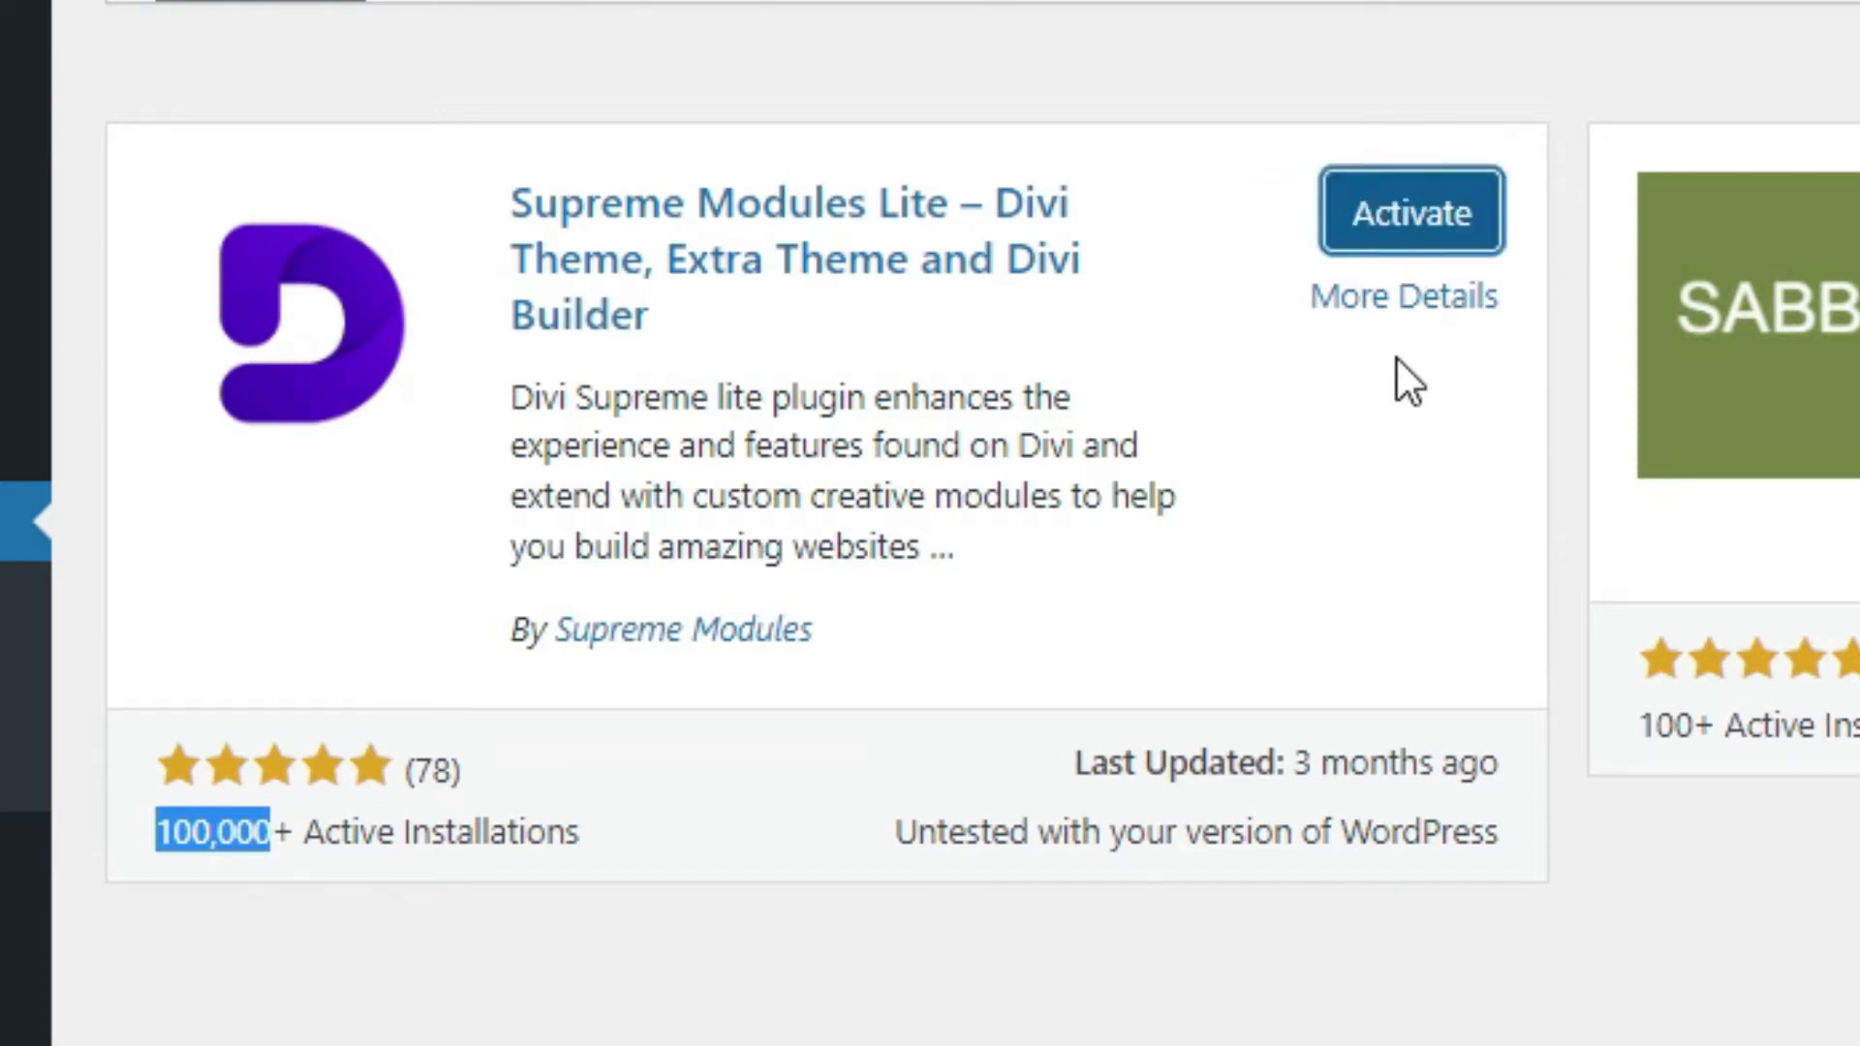
{"action": "left_click", "coordinate": [1412, 209]}
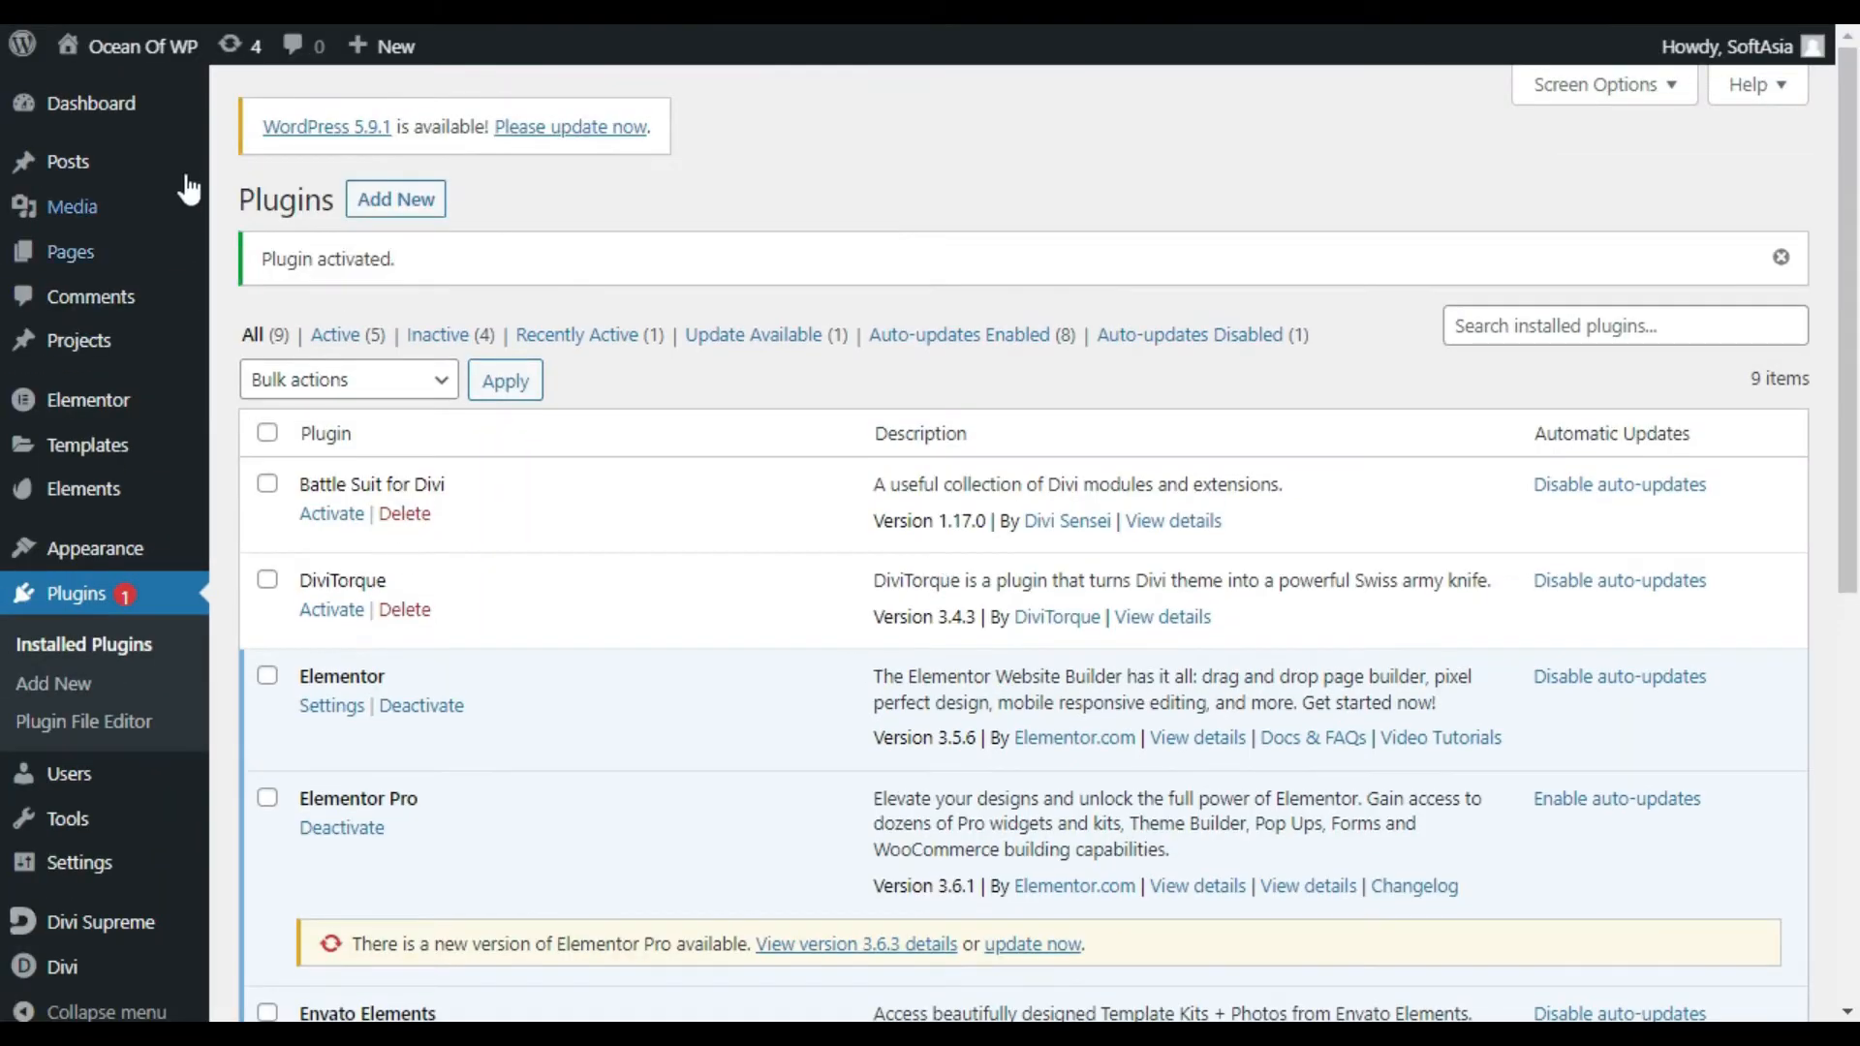
Step: Open the existing page "layone" from the site's pages for editing with Divi
{"action": "mouse_move", "coordinate": [155, 109]}
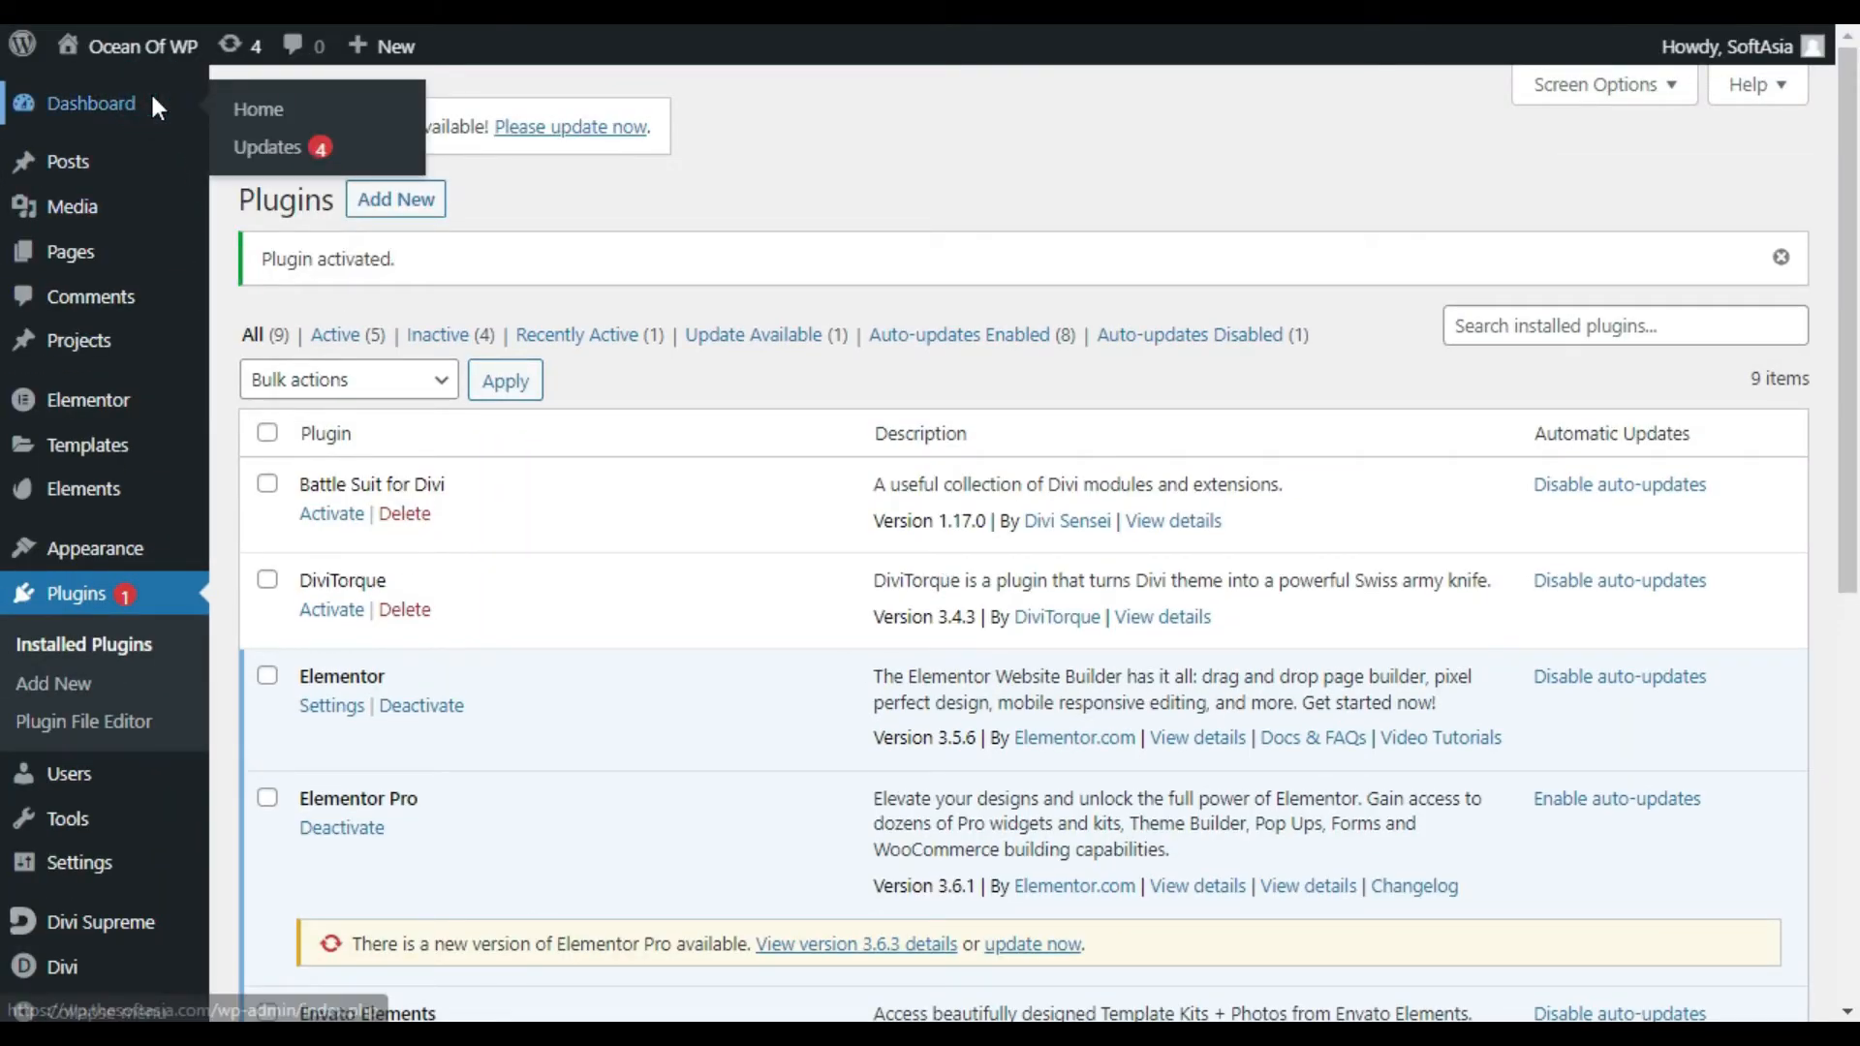
{"action": "left_click", "coordinate": [155, 109]}
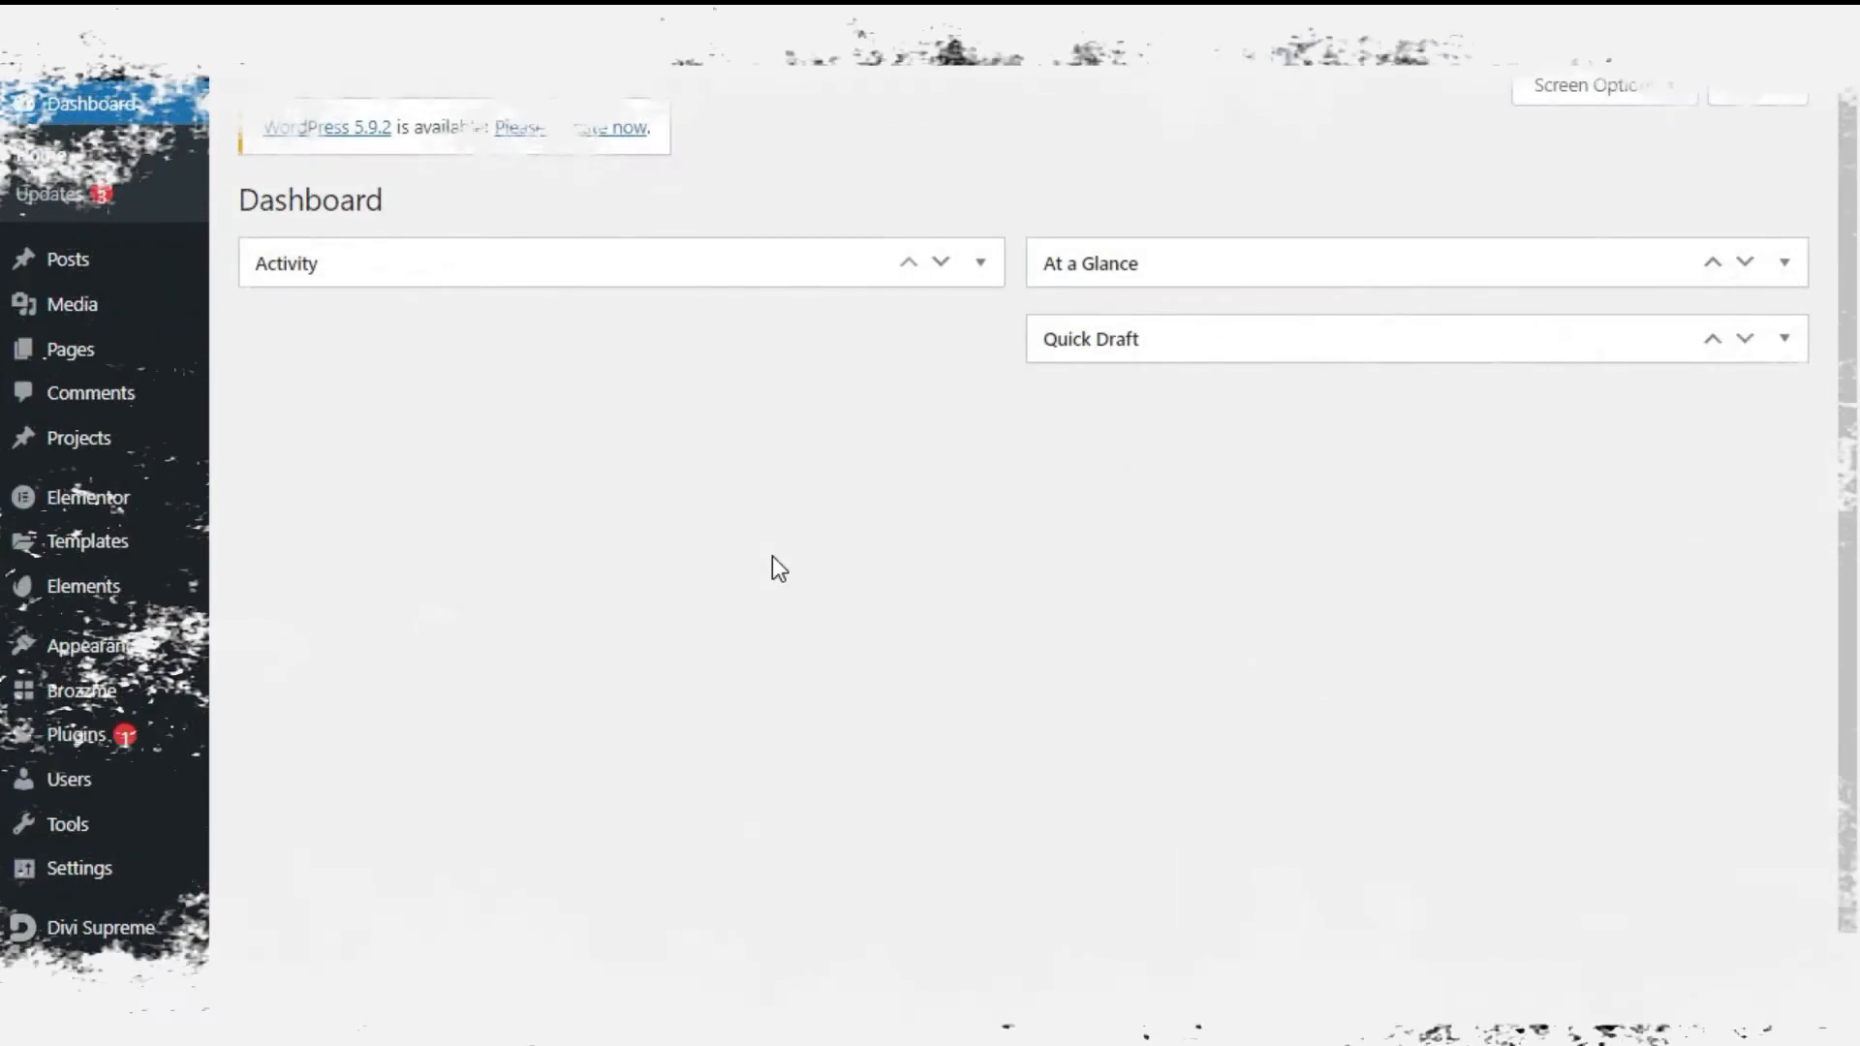
{"action": "mouse_move", "coordinate": [106, 260]}
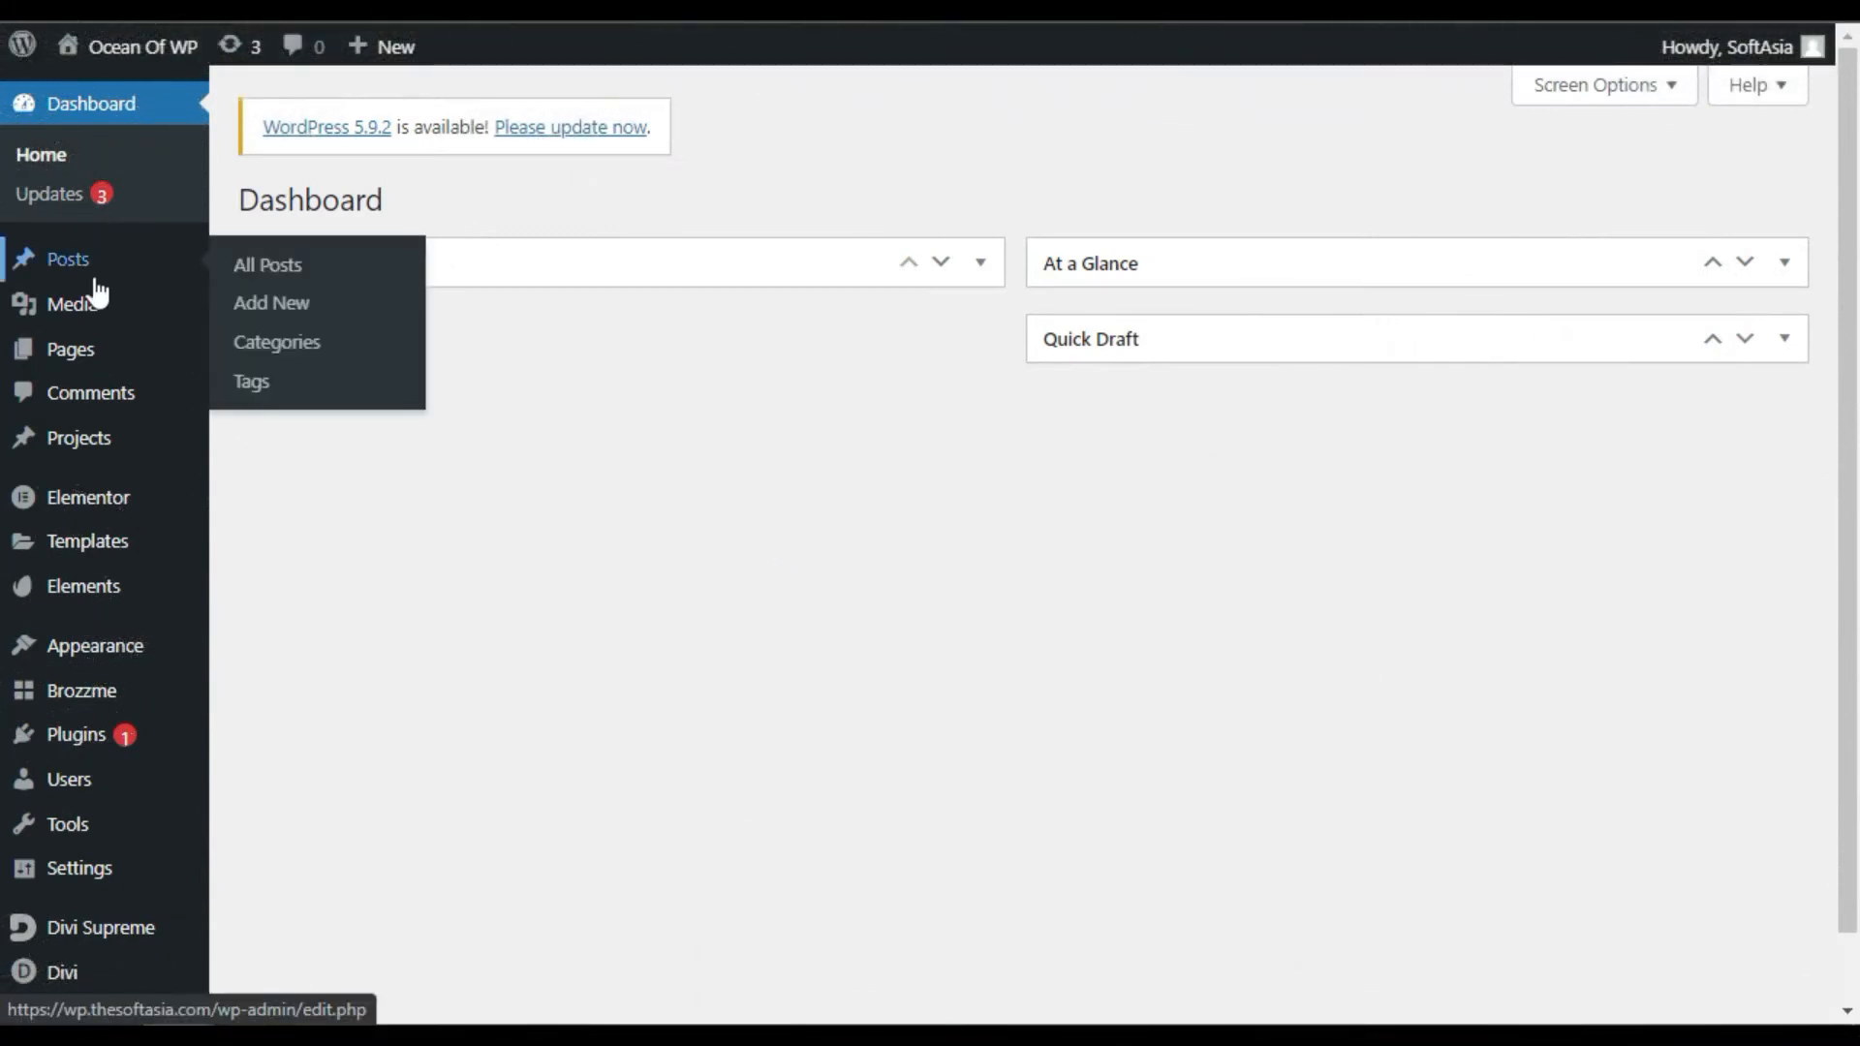
{"action": "mouse_move", "coordinate": [104, 364]}
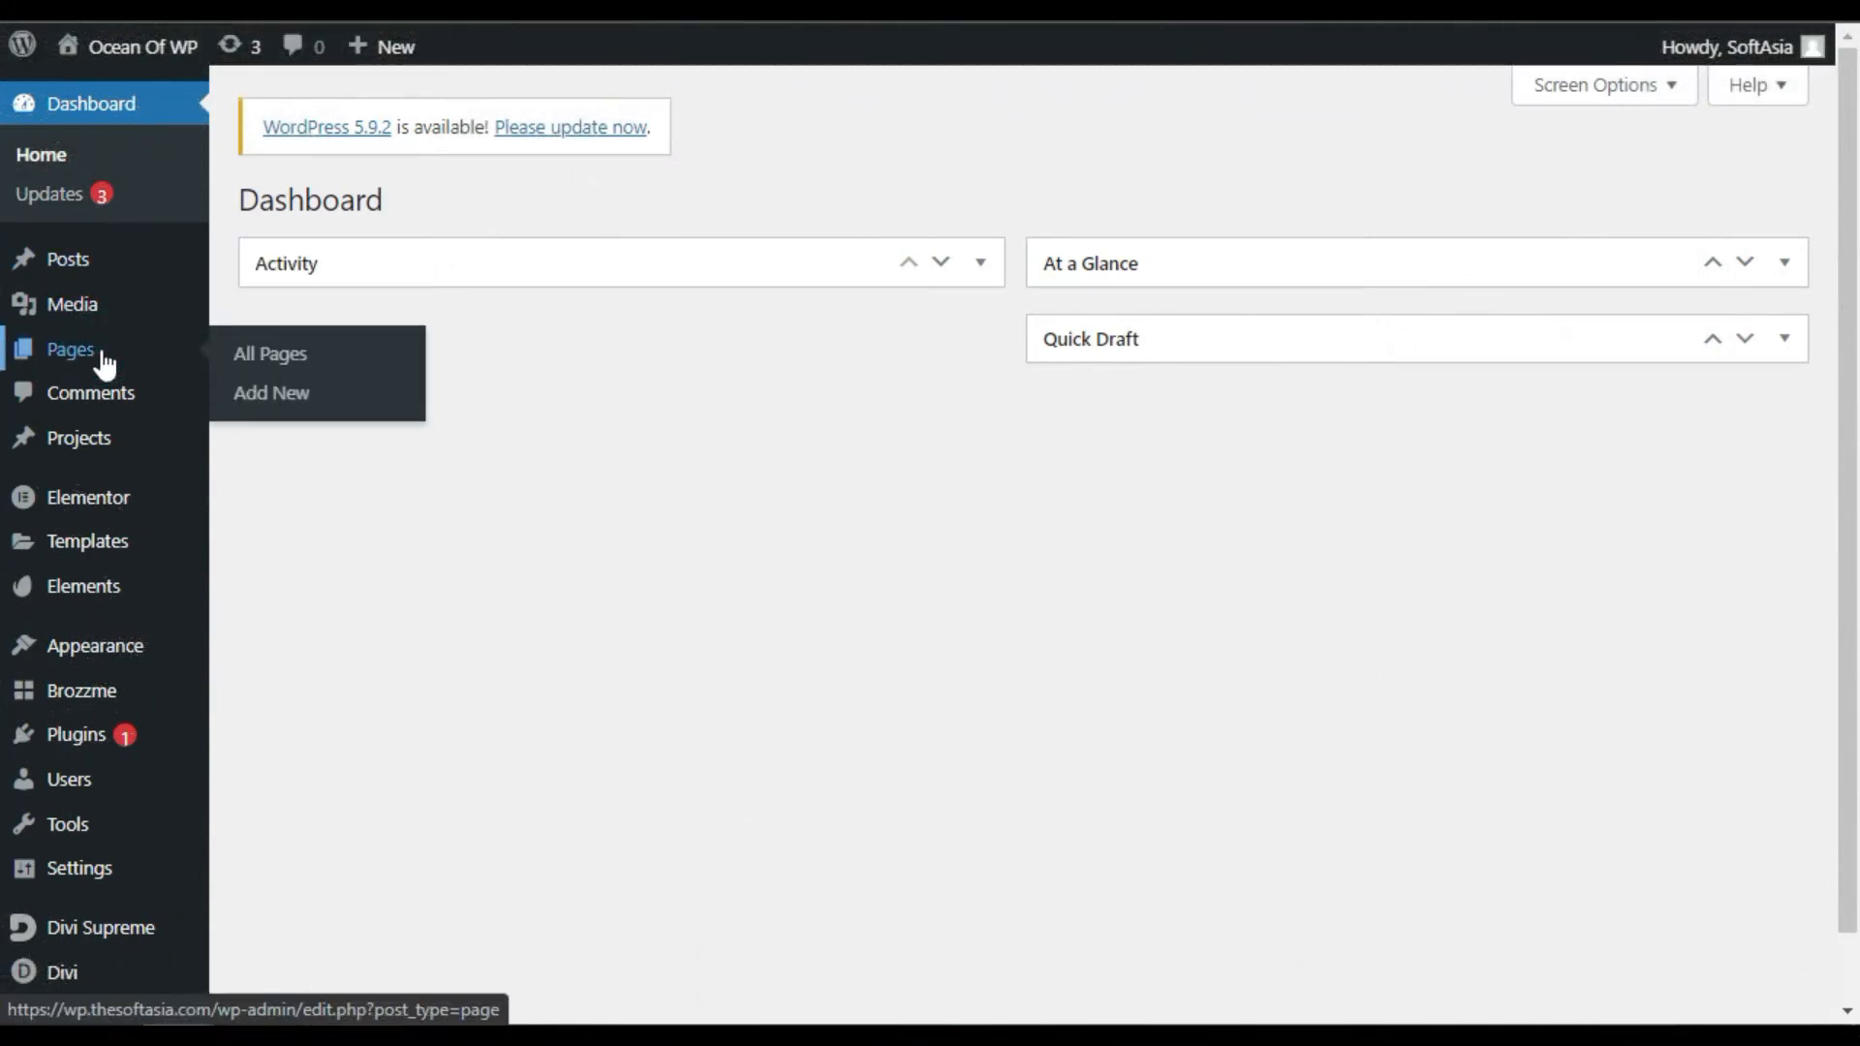
{"action": "left_click", "coordinate": [105, 364]}
{"action": "scroll", "coordinate": [539, 363], "scroll_direction": "down", "scroll_amount": 4}
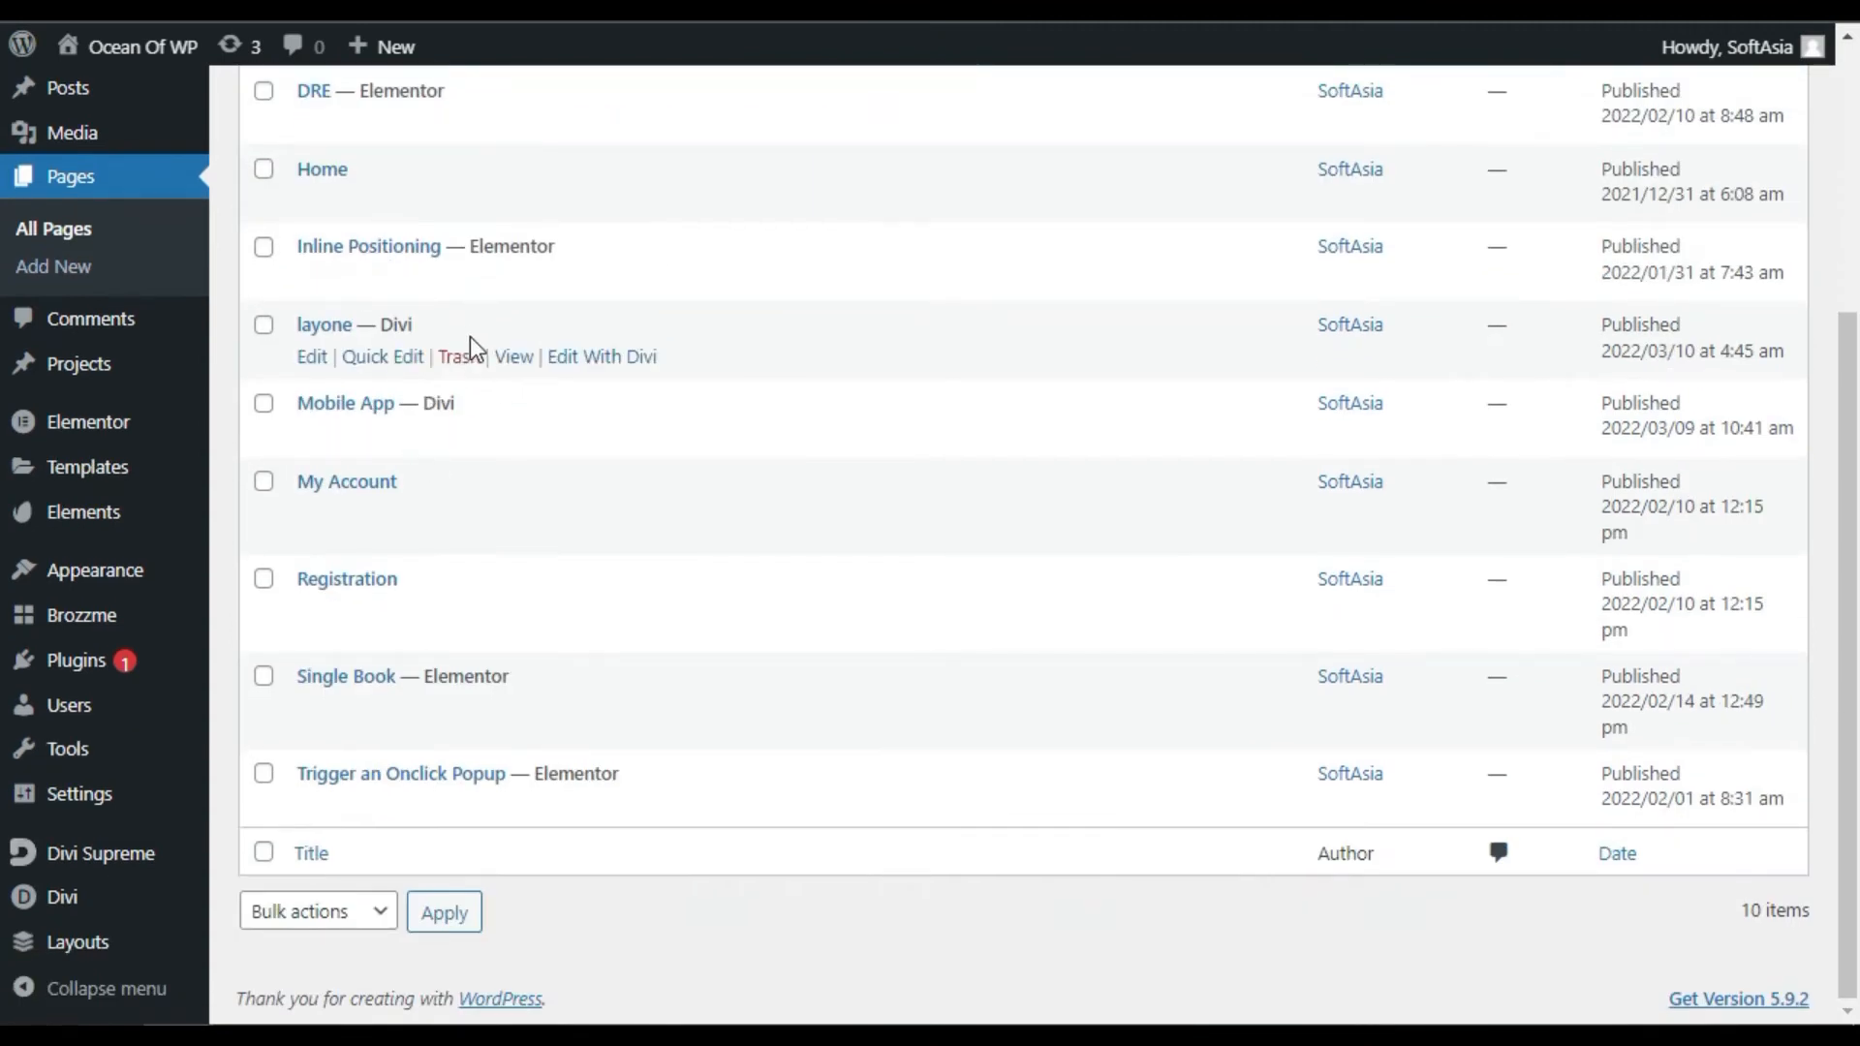
{"action": "left_click", "coordinate": [620, 359]}
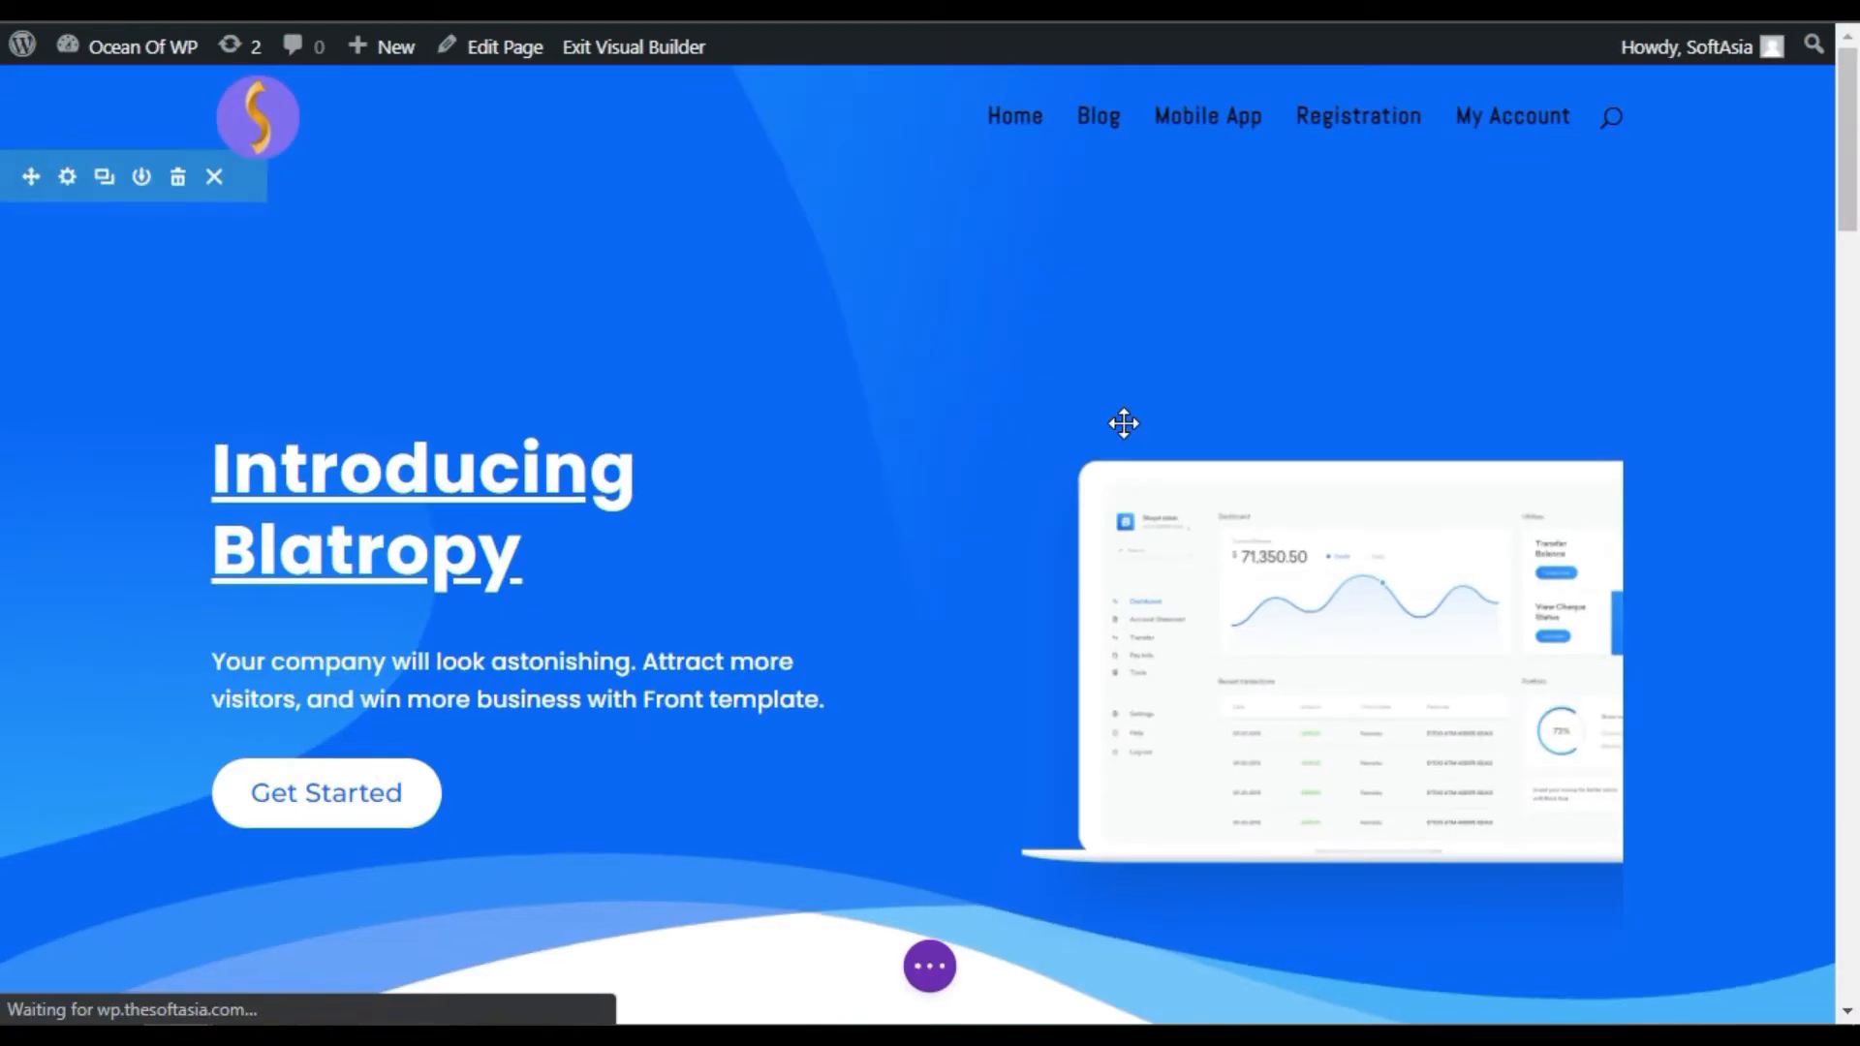
Step: Insert a Supreme Text Badges module below the Enterprise pricing table in the Our Price section
{"action": "scroll", "coordinate": [1123, 426], "scroll_direction": "down", "scroll_amount": 10}
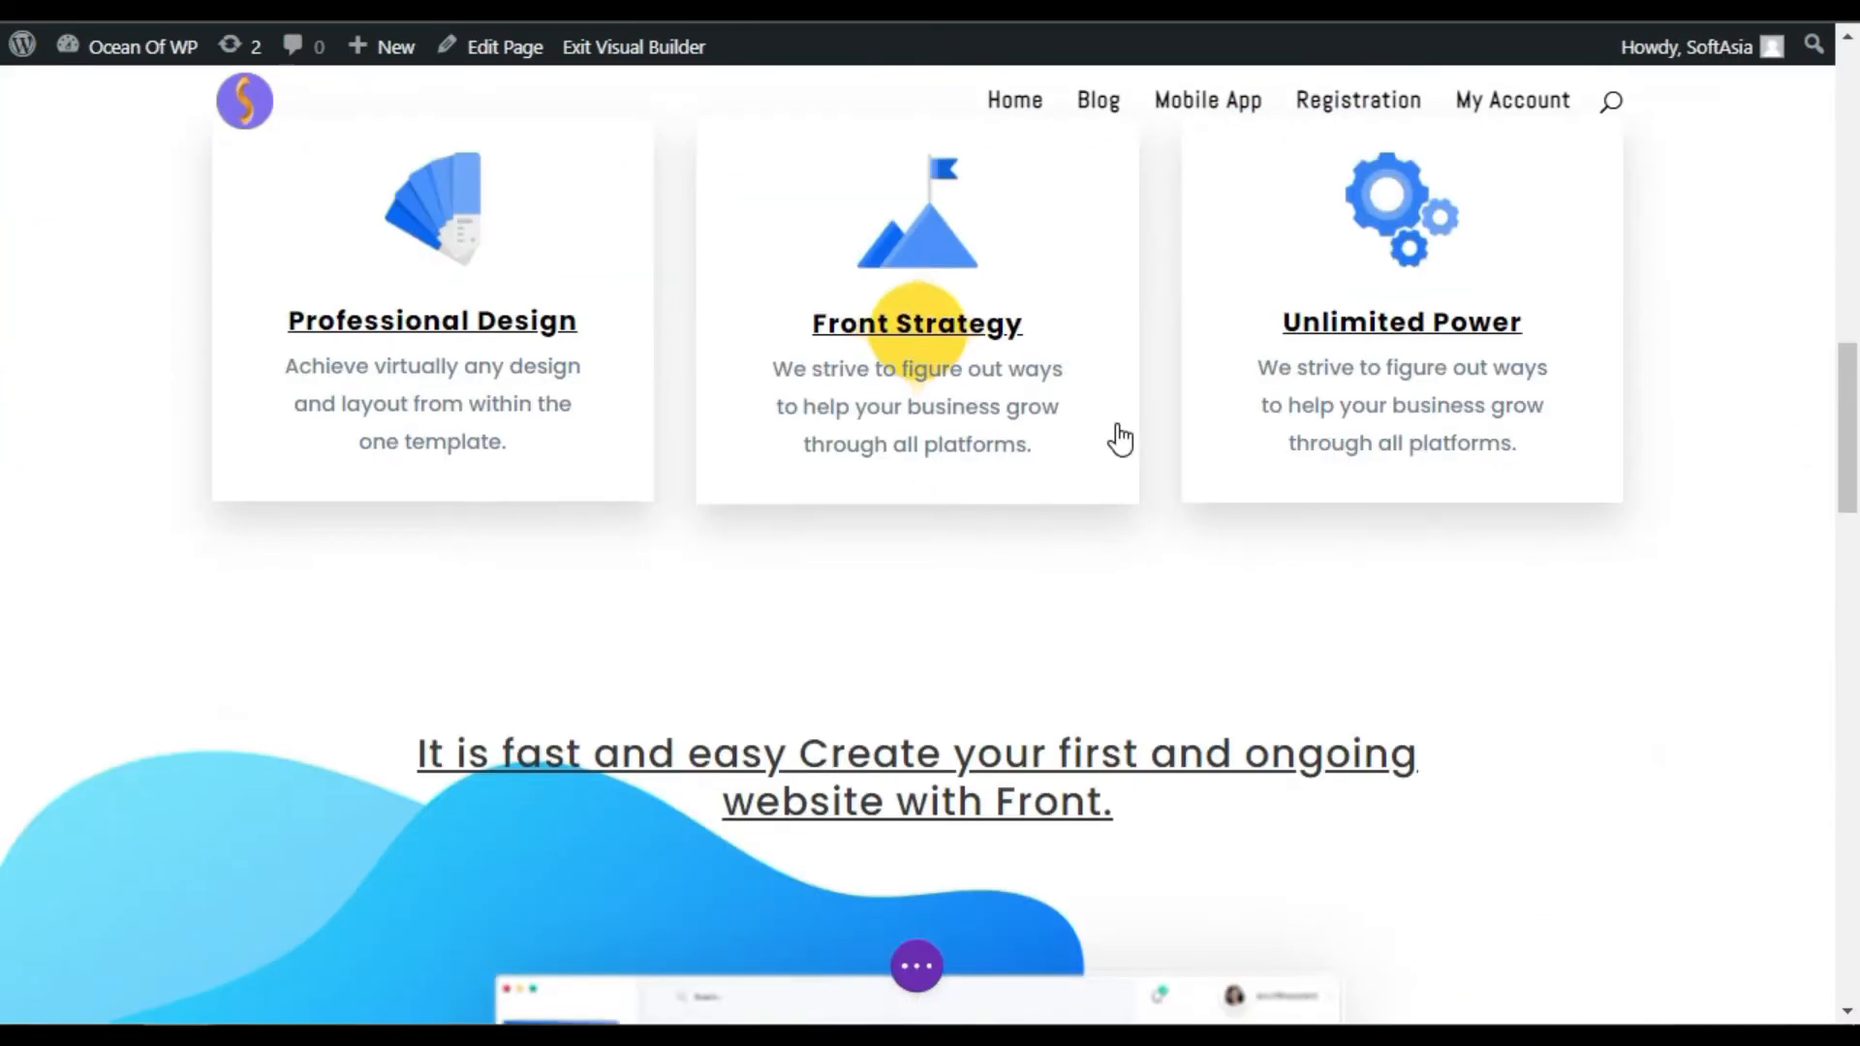
{"action": "scroll", "coordinate": [1121, 438], "scroll_direction": "down", "scroll_amount": 15}
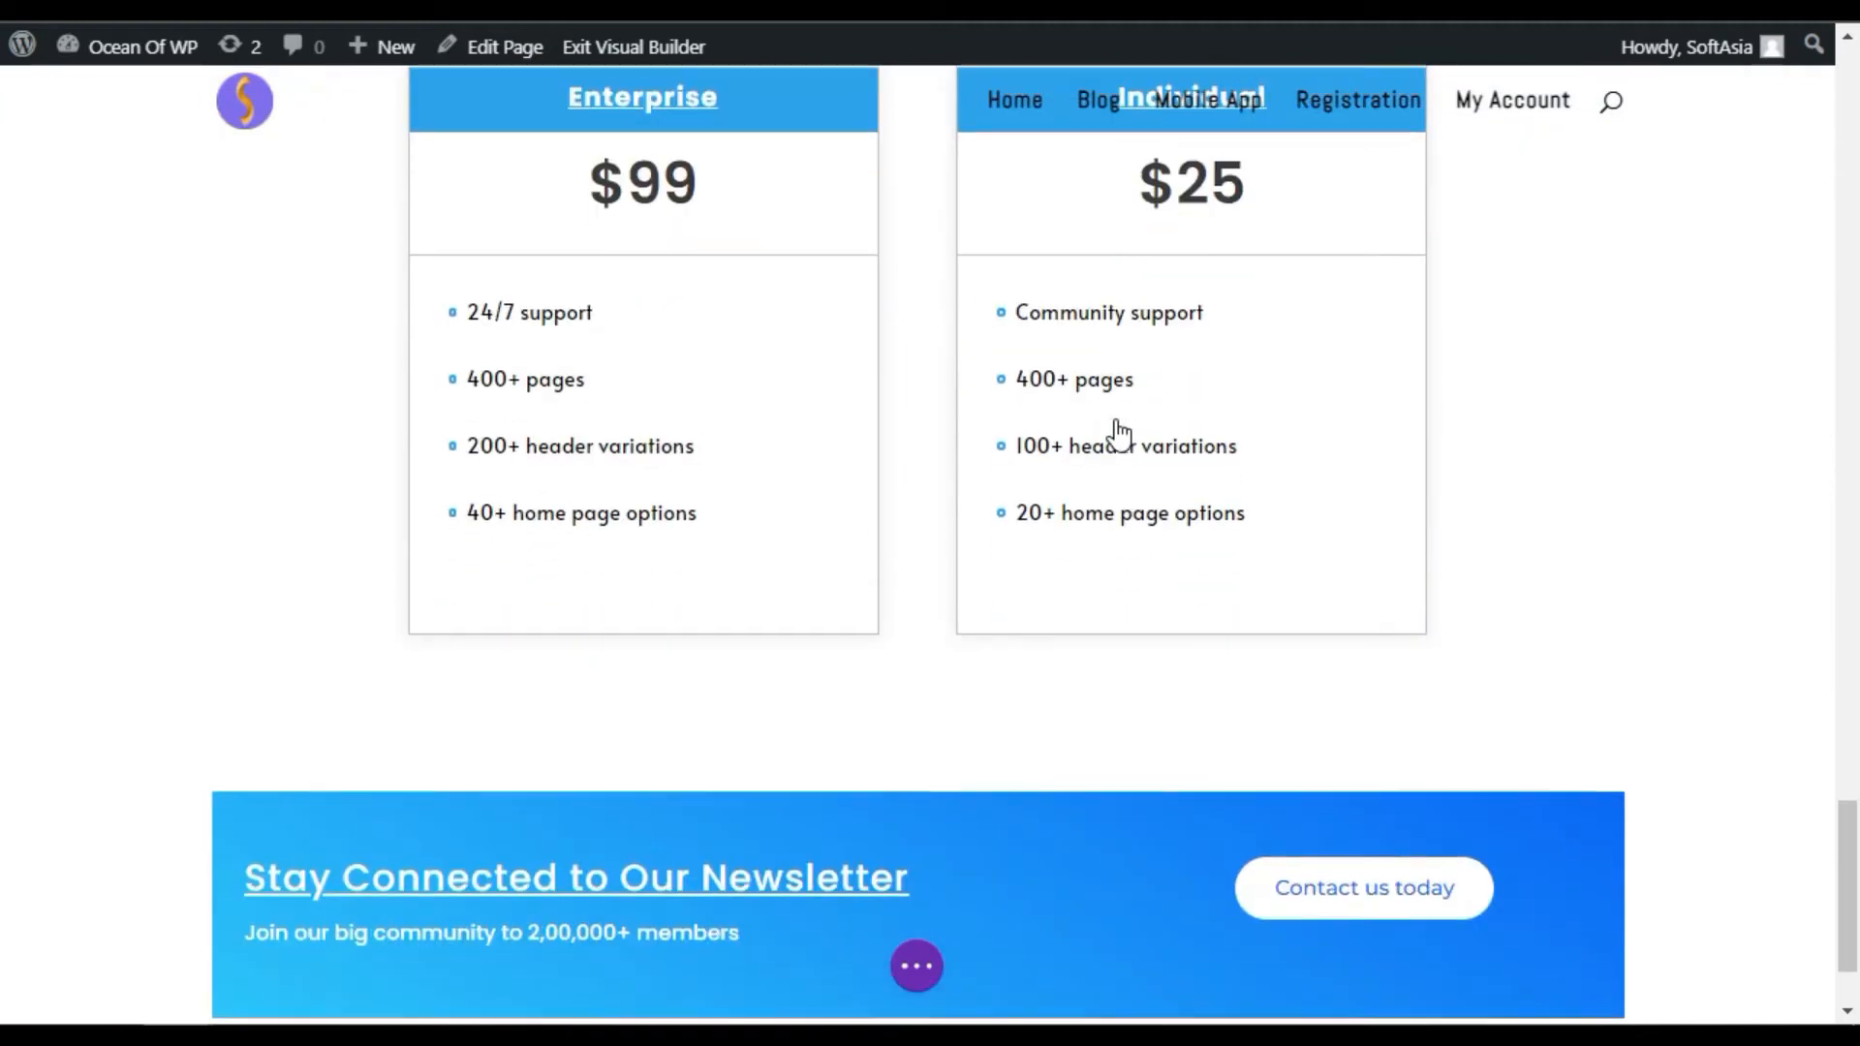
{"action": "scroll", "coordinate": [1120, 436], "scroll_direction": "up", "scroll_amount": 2}
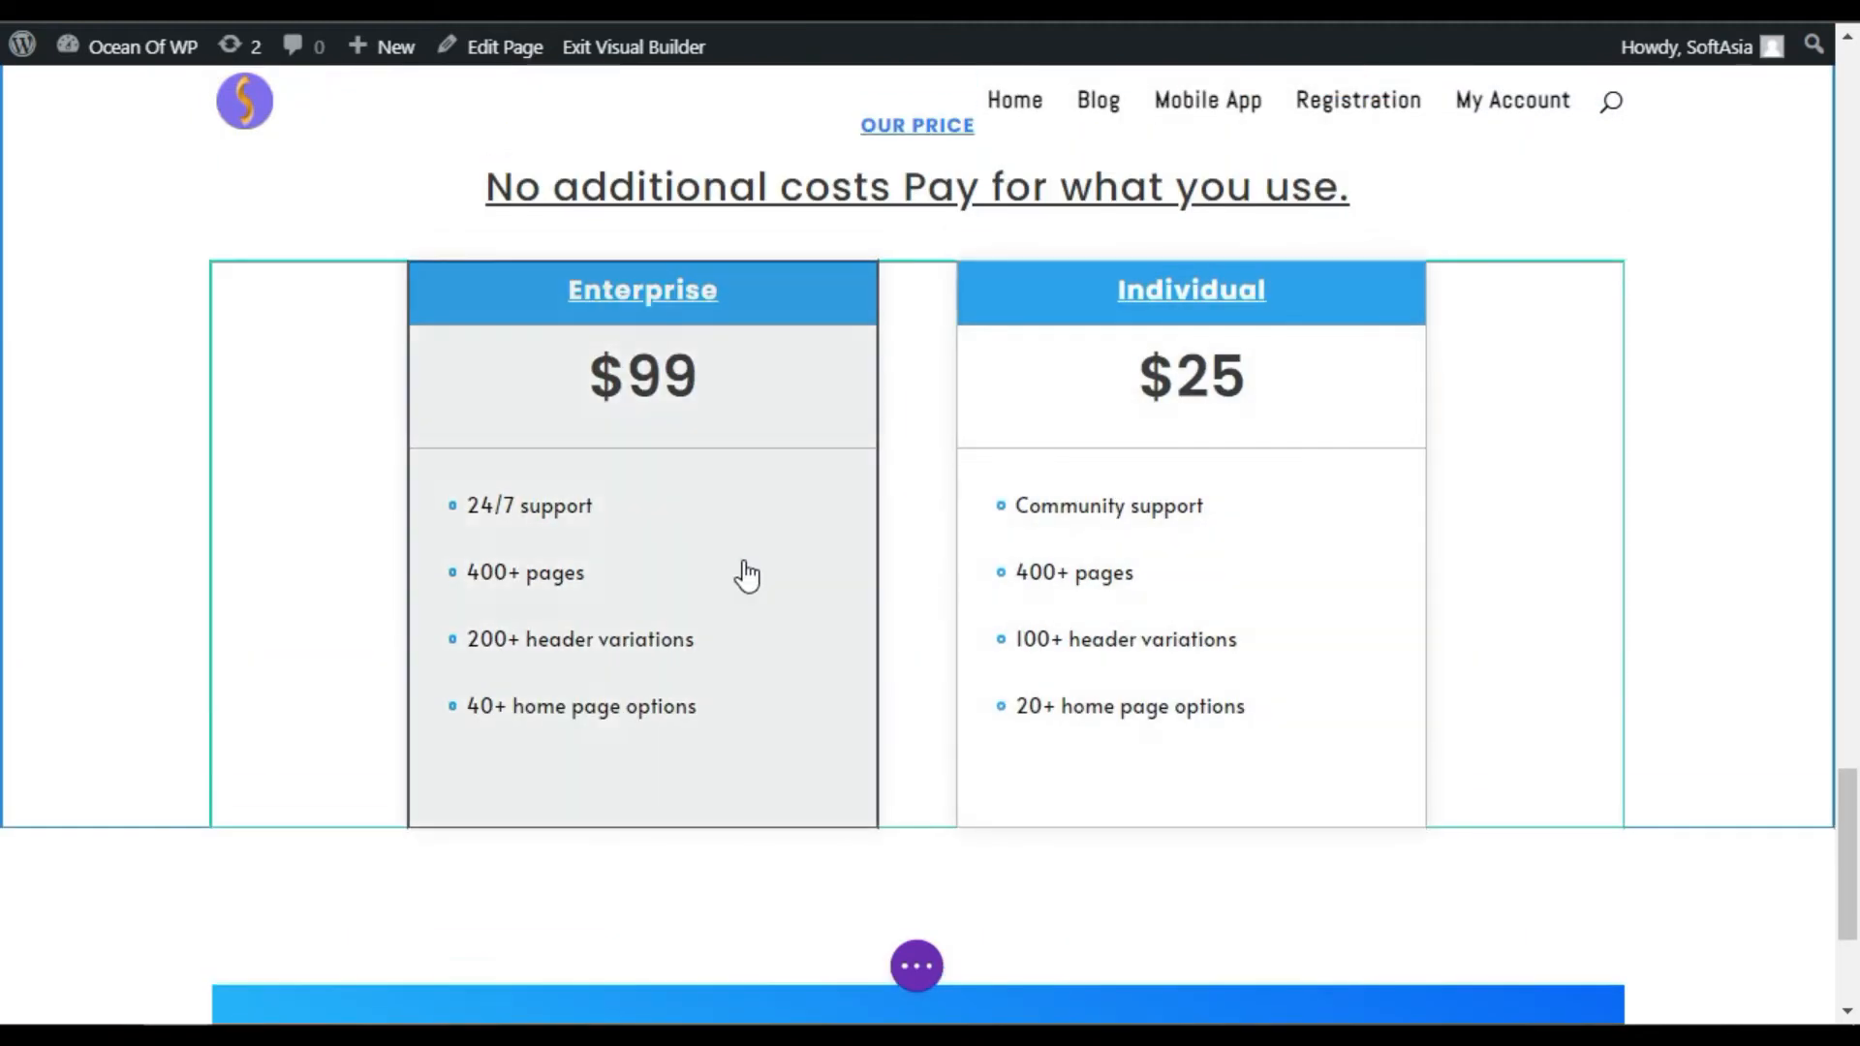
{"action": "mouse_move", "coordinate": [746, 576]}
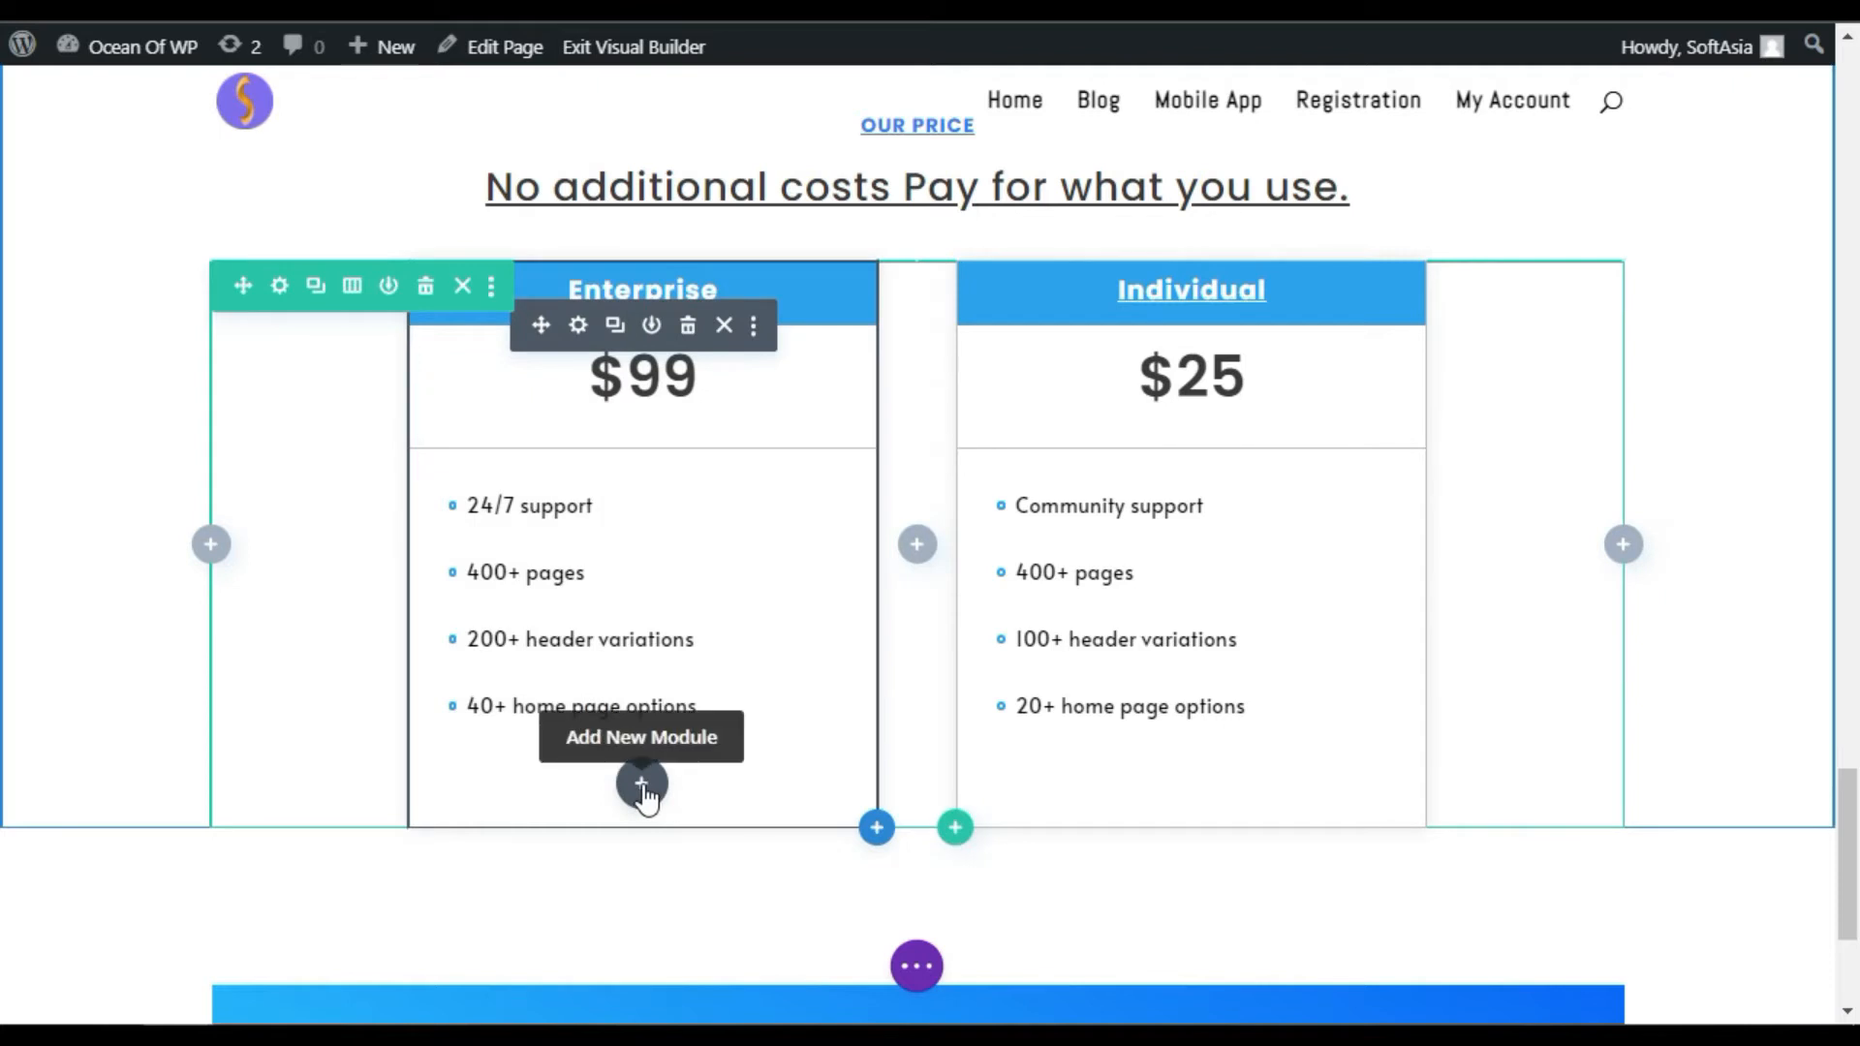
{"action": "left_click", "coordinate": [642, 785]}
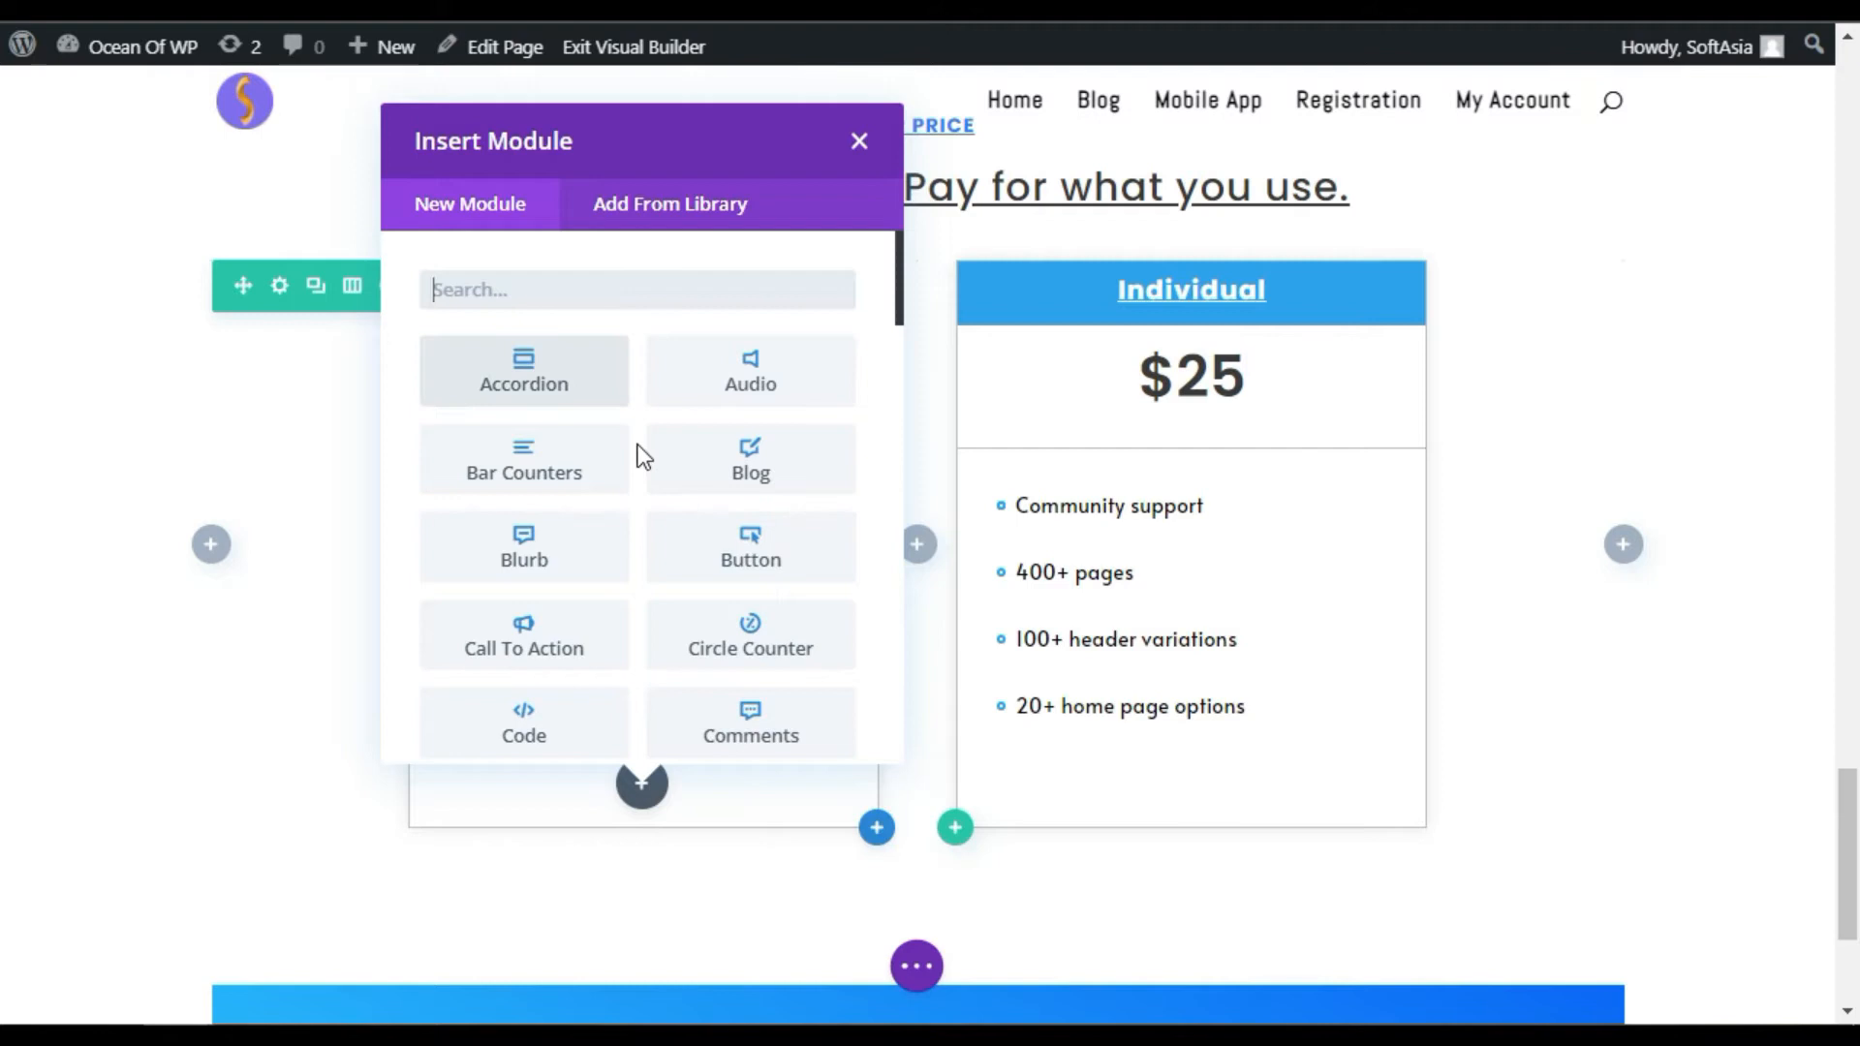
{"action": "scroll", "coordinate": [635, 445], "scroll_direction": "down", "scroll_amount": 10}
{"action": "scroll", "coordinate": [637, 445], "scroll_direction": "down", "scroll_amount": 6}
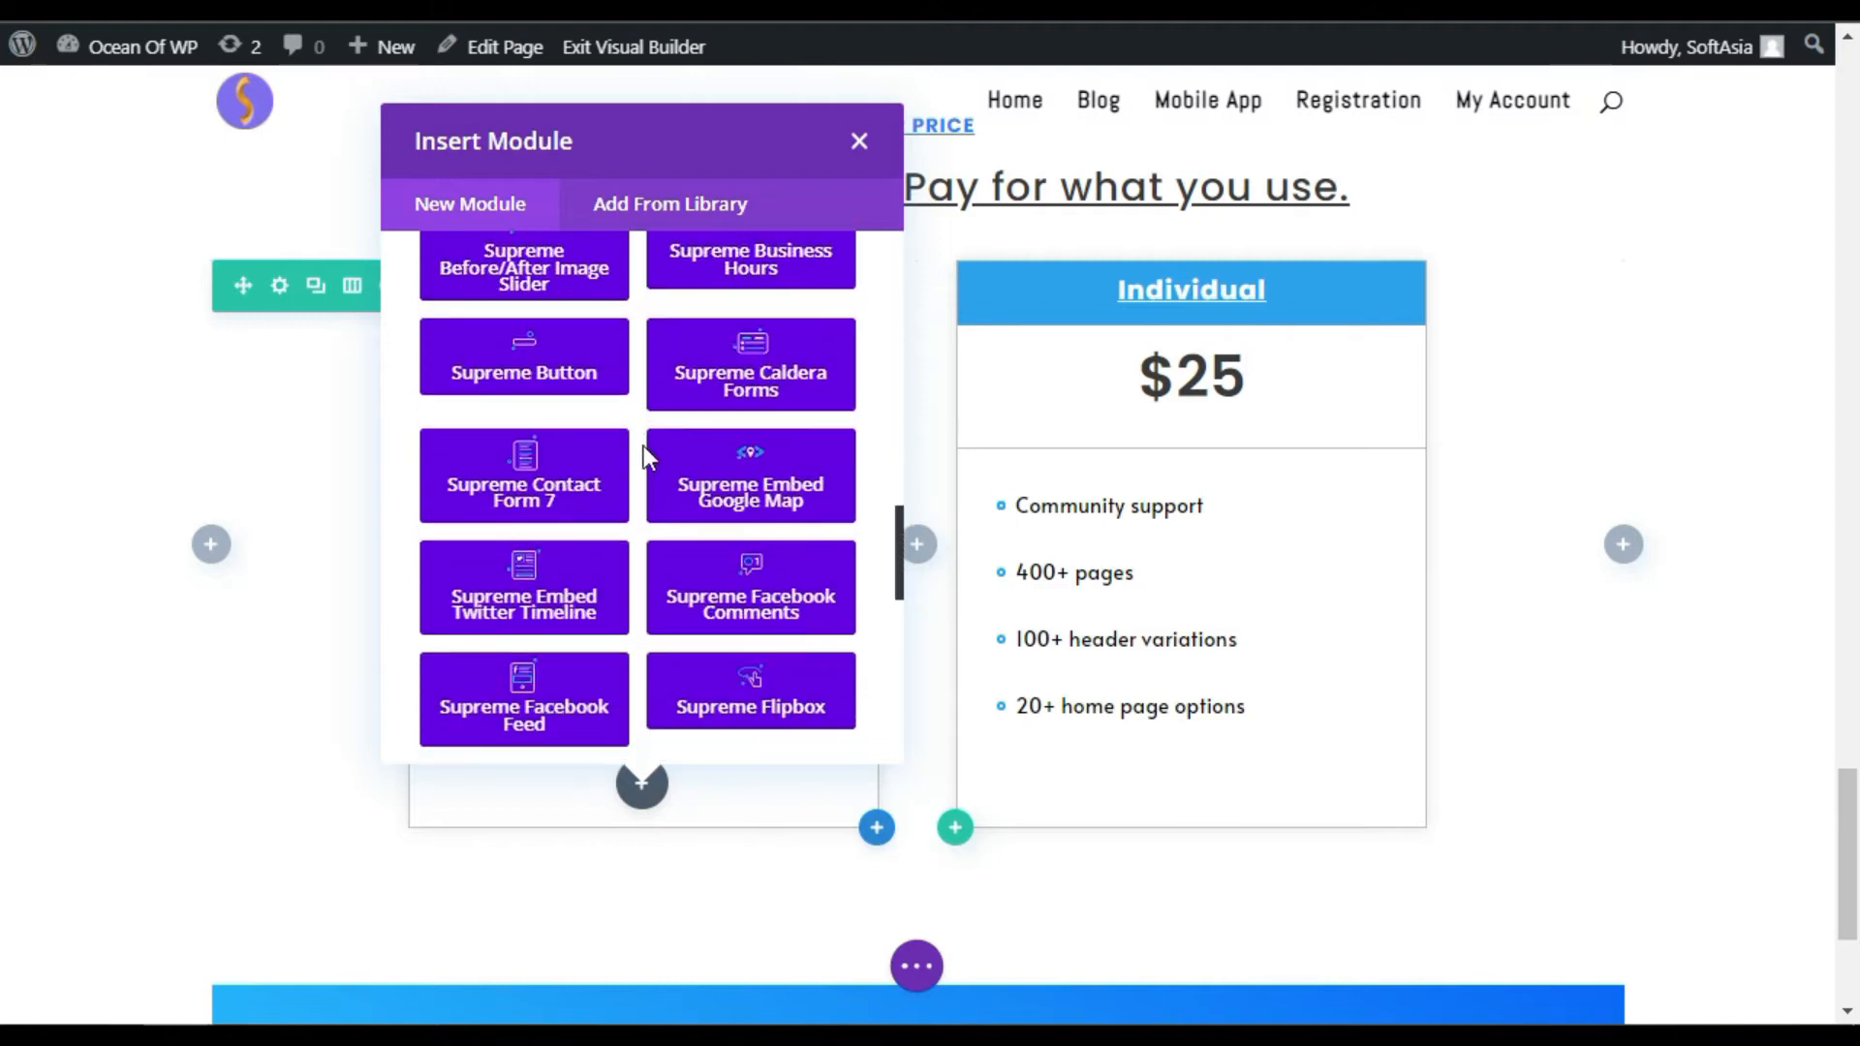
{"action": "scroll", "coordinate": [647, 458], "scroll_direction": "down", "scroll_amount": 2}
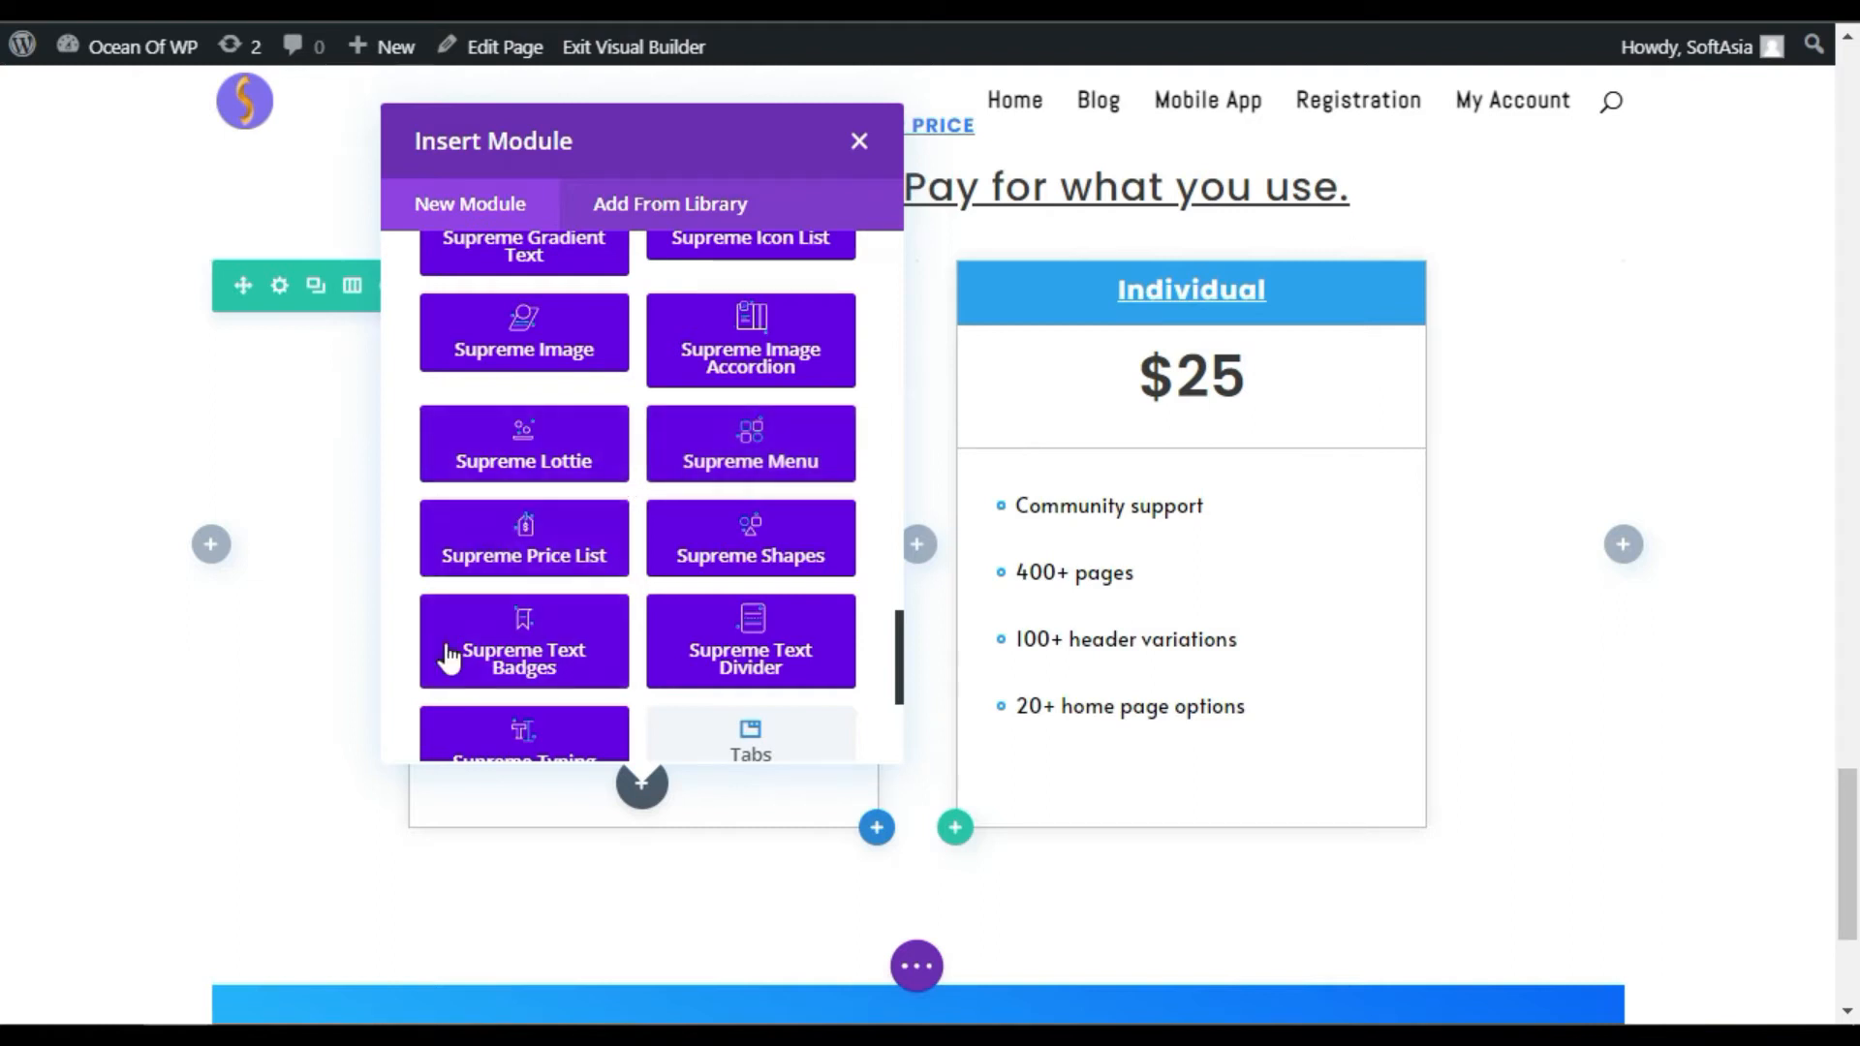
{"action": "left_click", "coordinate": [532, 668]}
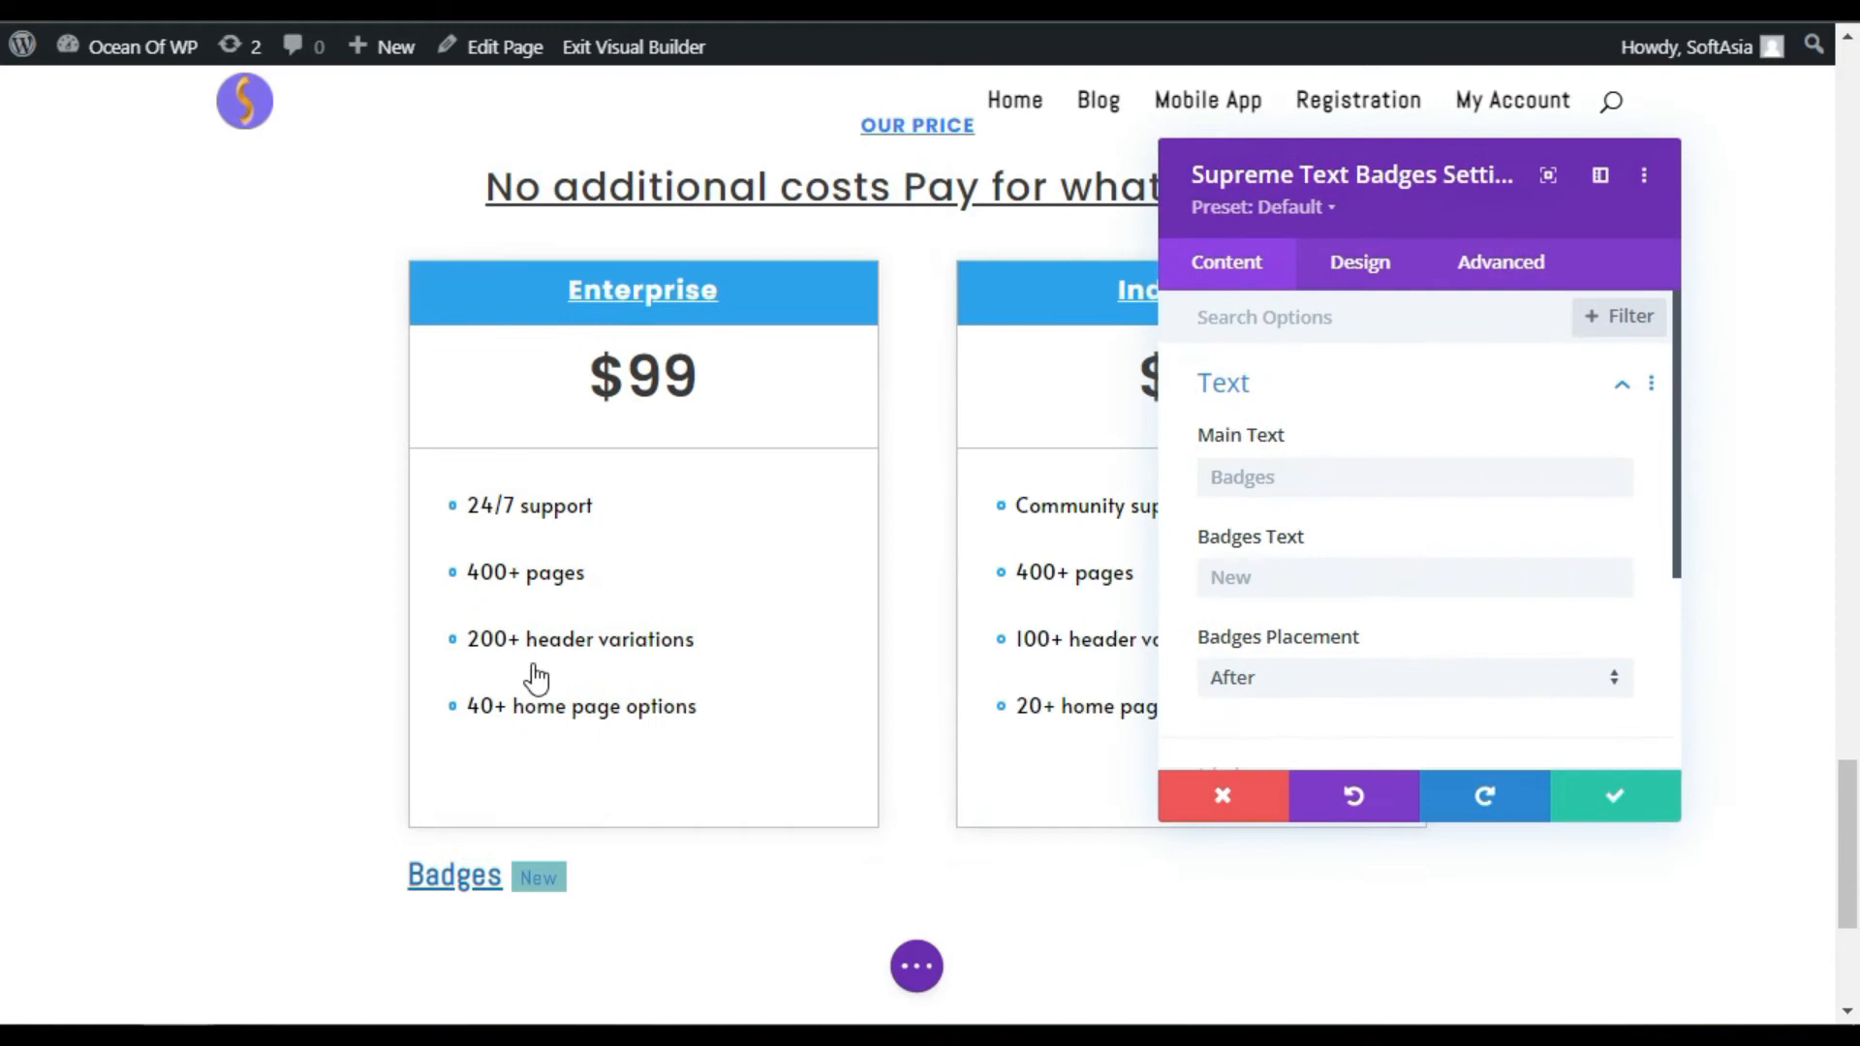
Step: Blank out the badge module's main text and set its badges text to "Popular"
{"action": "left_click", "coordinate": [1275, 489]}
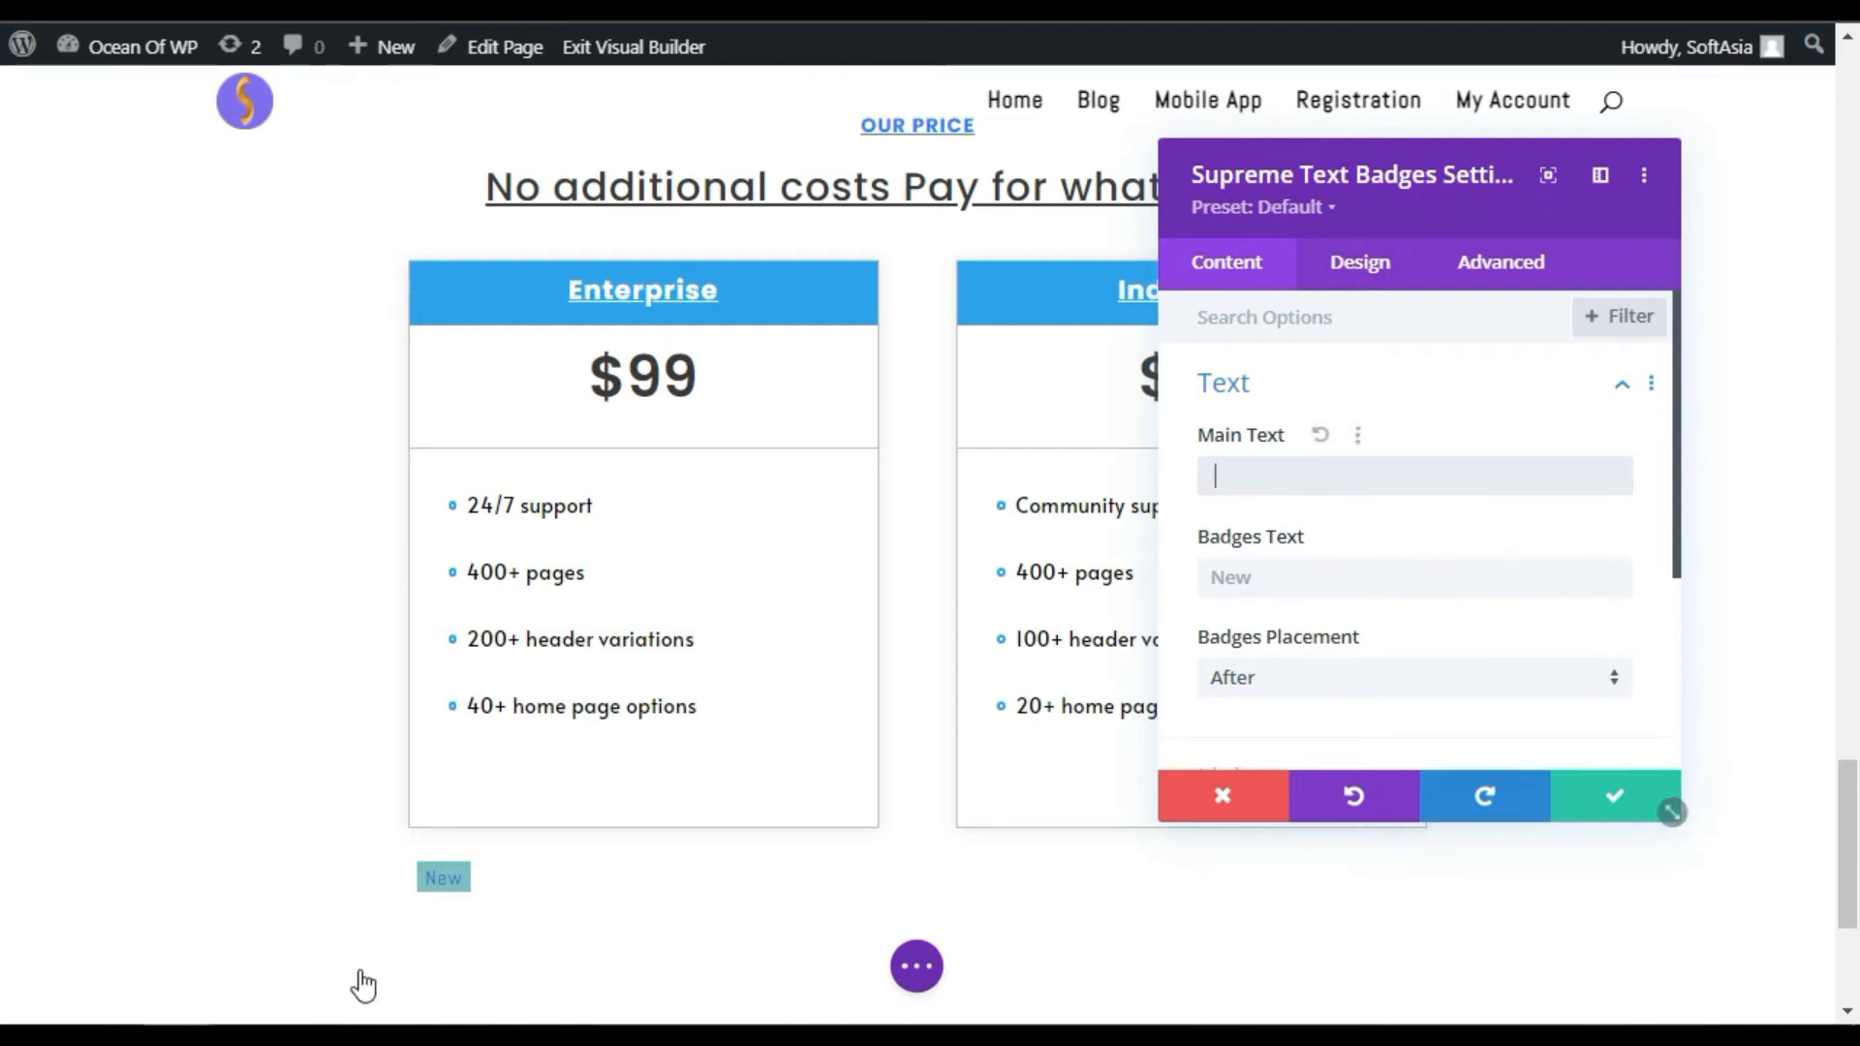
{"action": "scroll", "coordinate": [1269, 407], "scroll_direction": "down", "scroll_amount": 2}
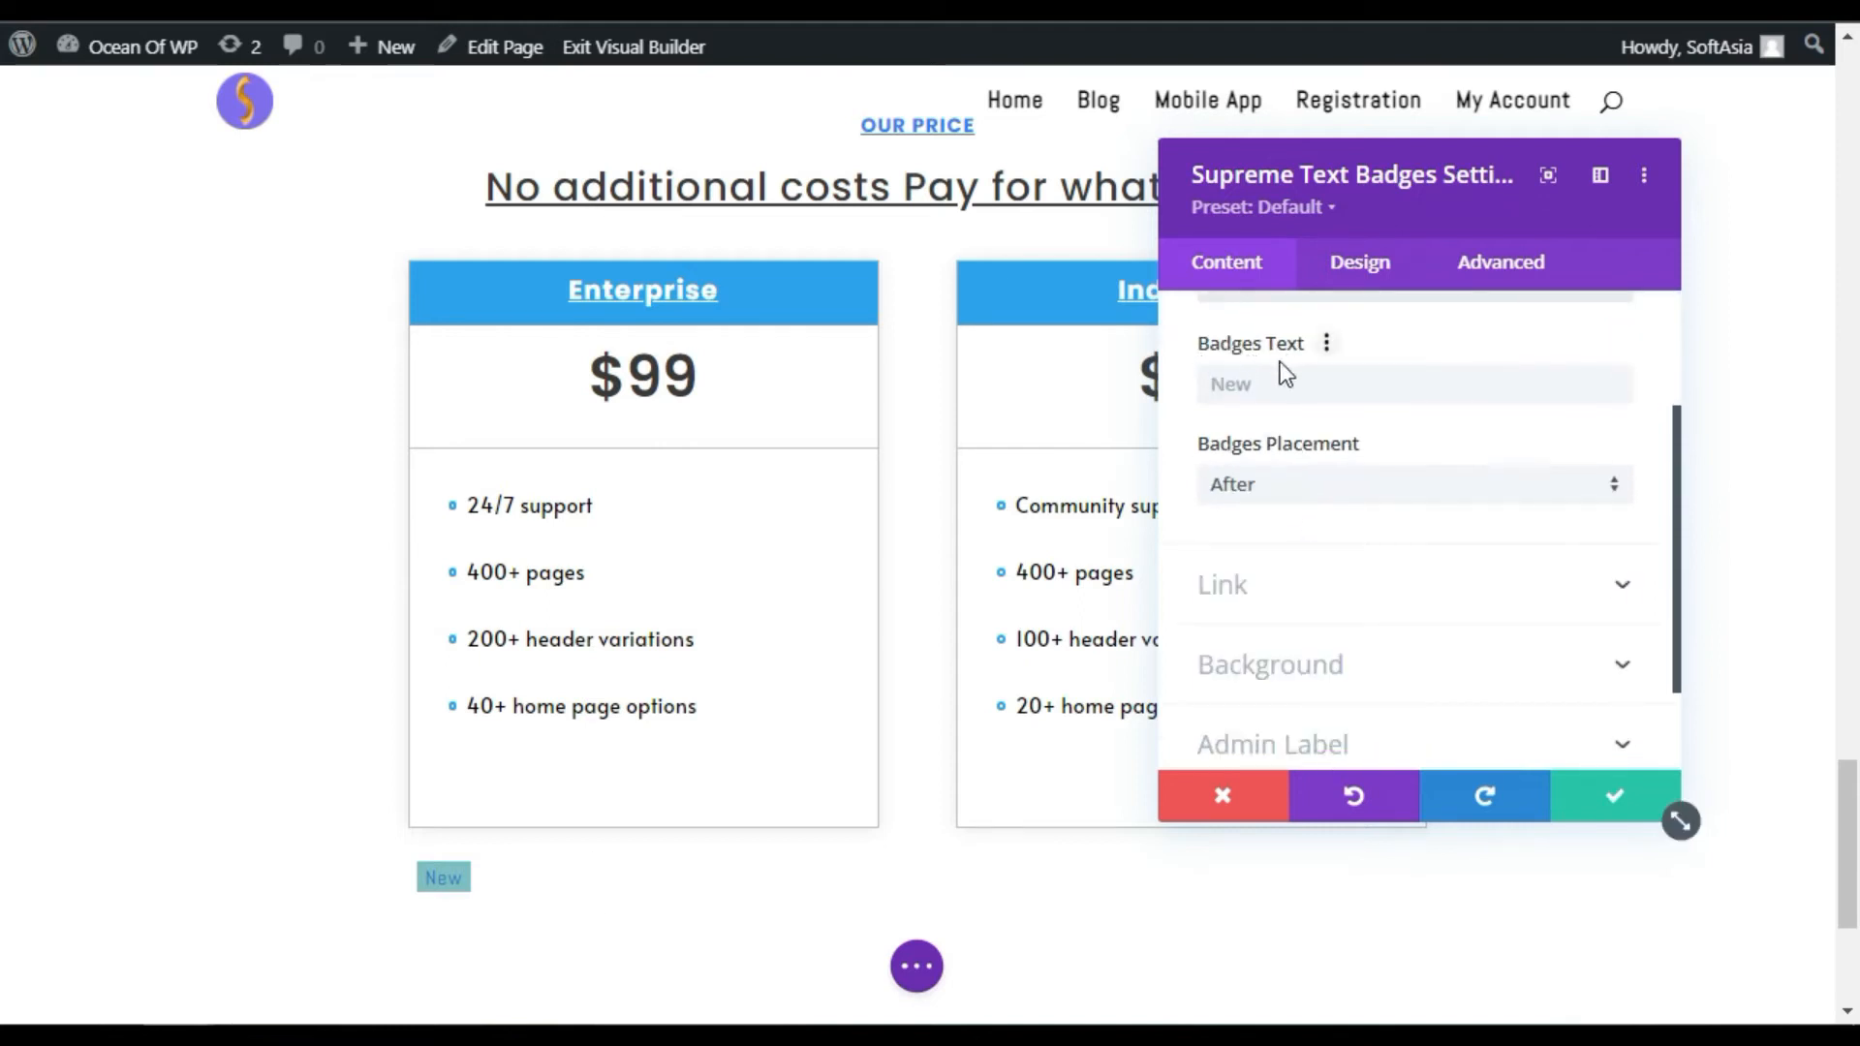
{"action": "left_click", "coordinate": [1257, 389]}
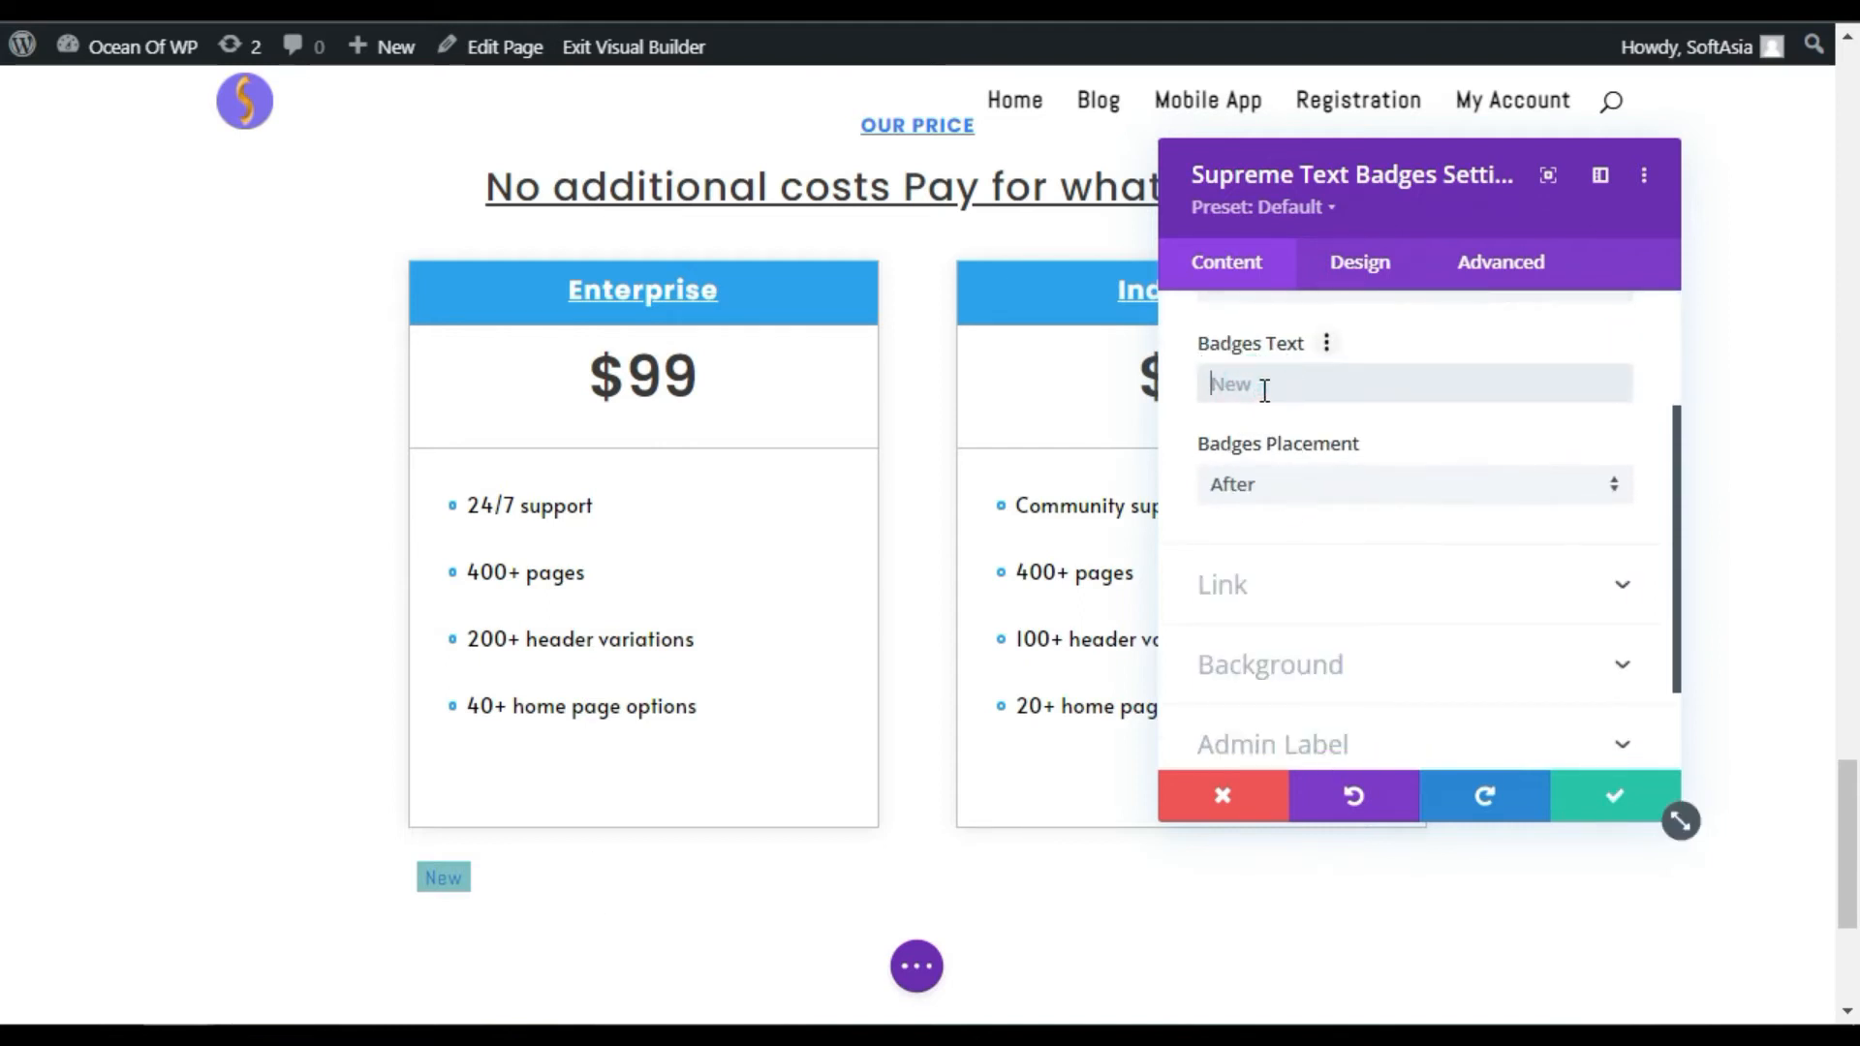
{"action": "type", "text": "Pop"}
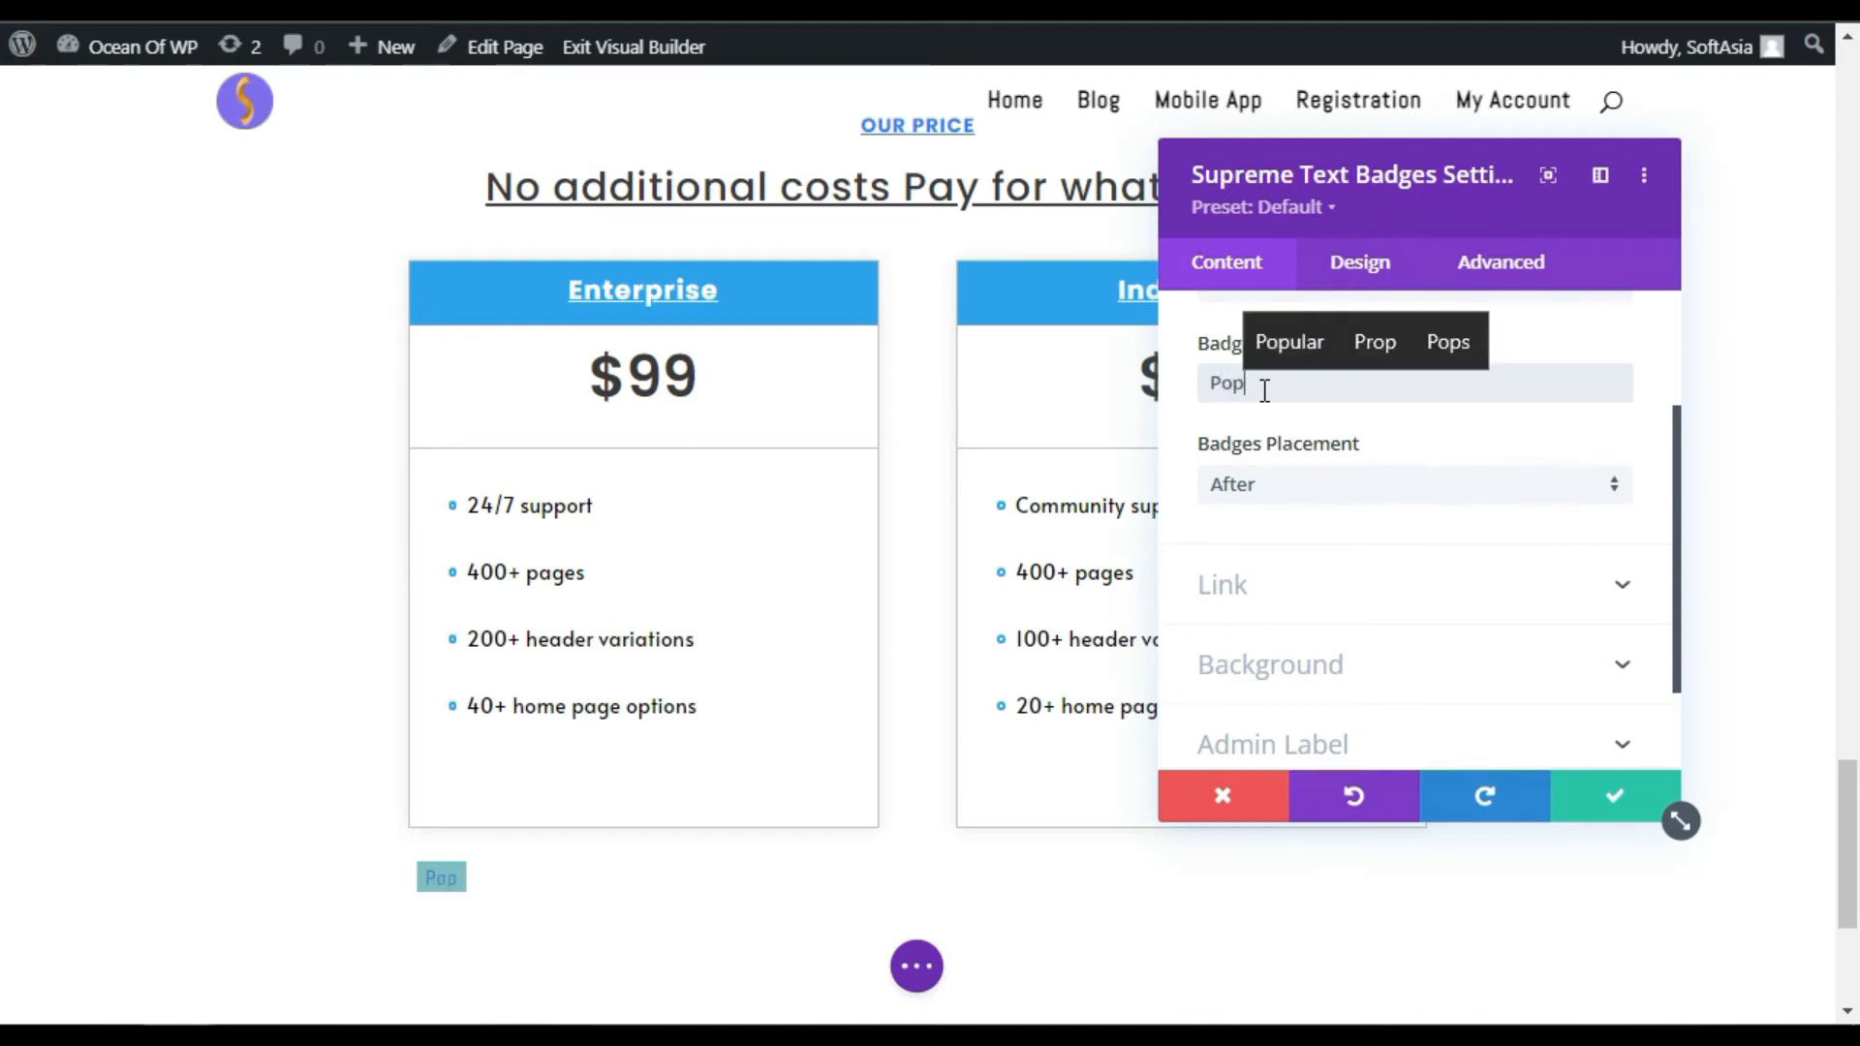
{"action": "left_click", "coordinate": [1289, 341]}
Step: Try black, white and blue as the badge's background color, and settle on purple
{"action": "left_click", "coordinate": [1403, 276]}
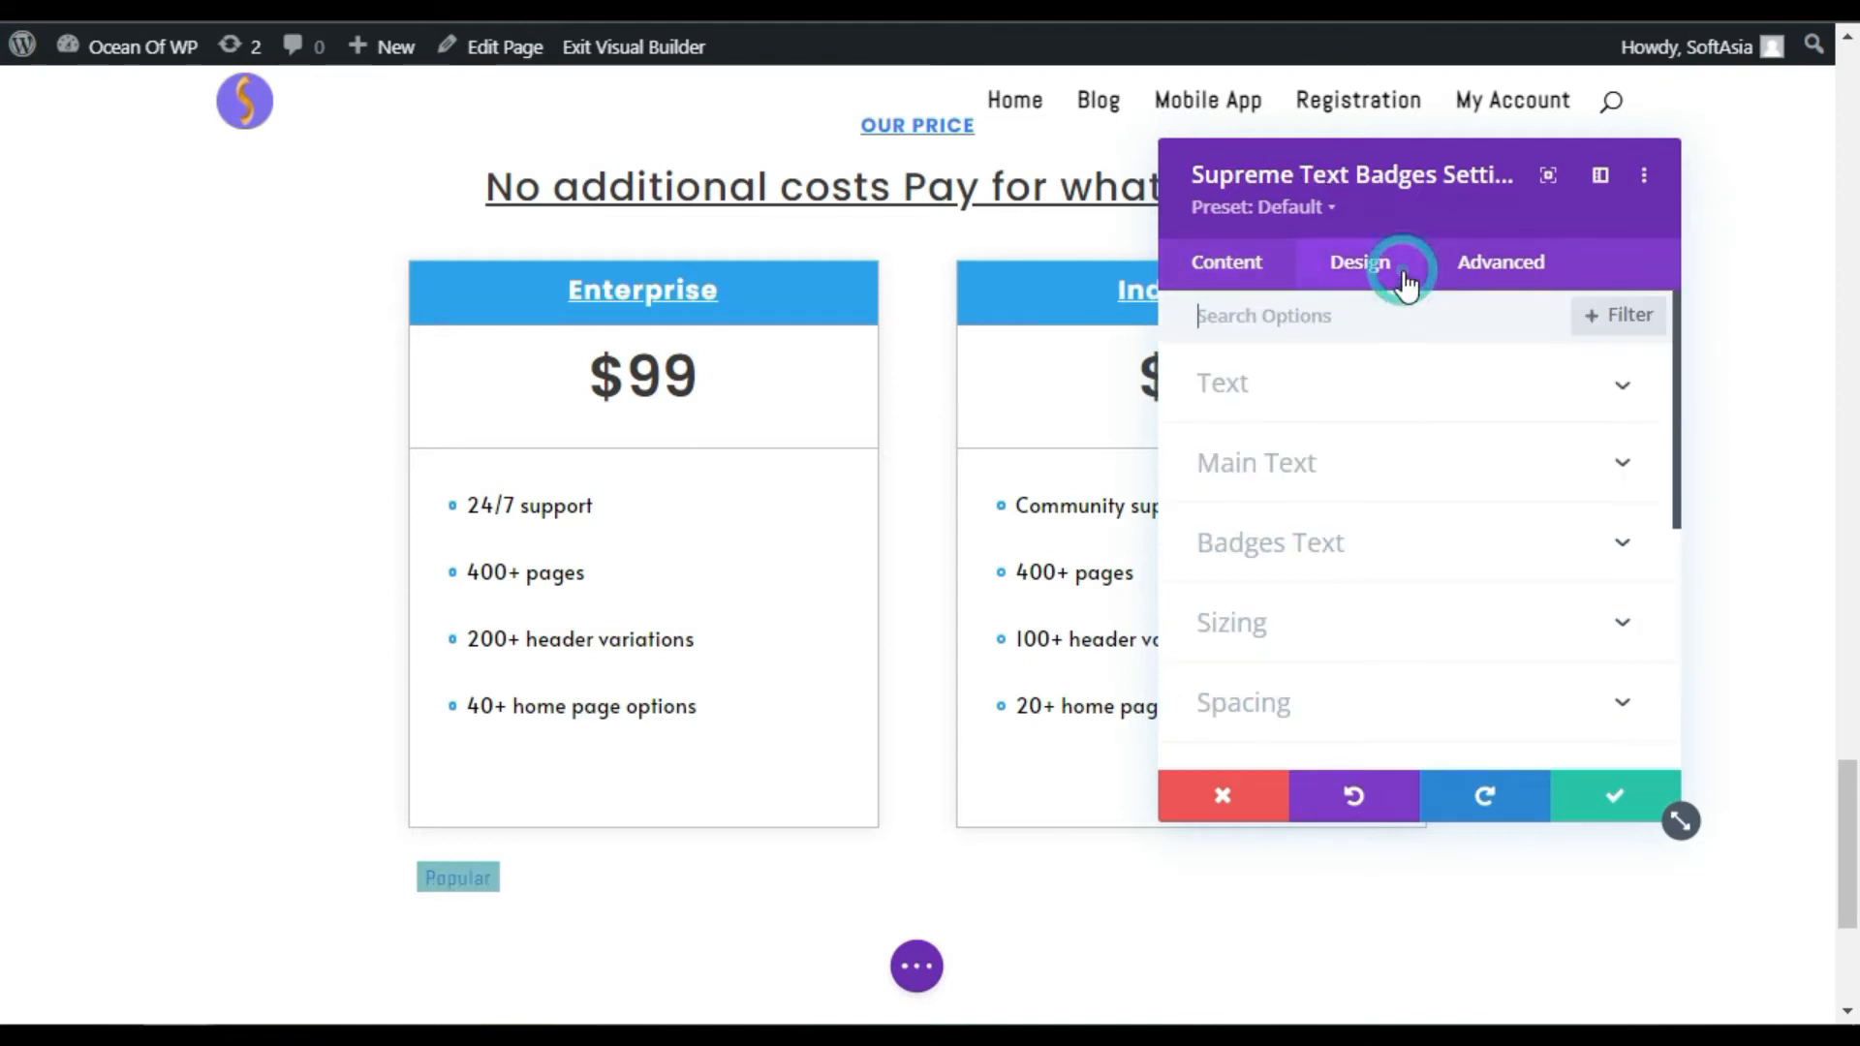
{"action": "left_click", "coordinate": [1403, 545]}
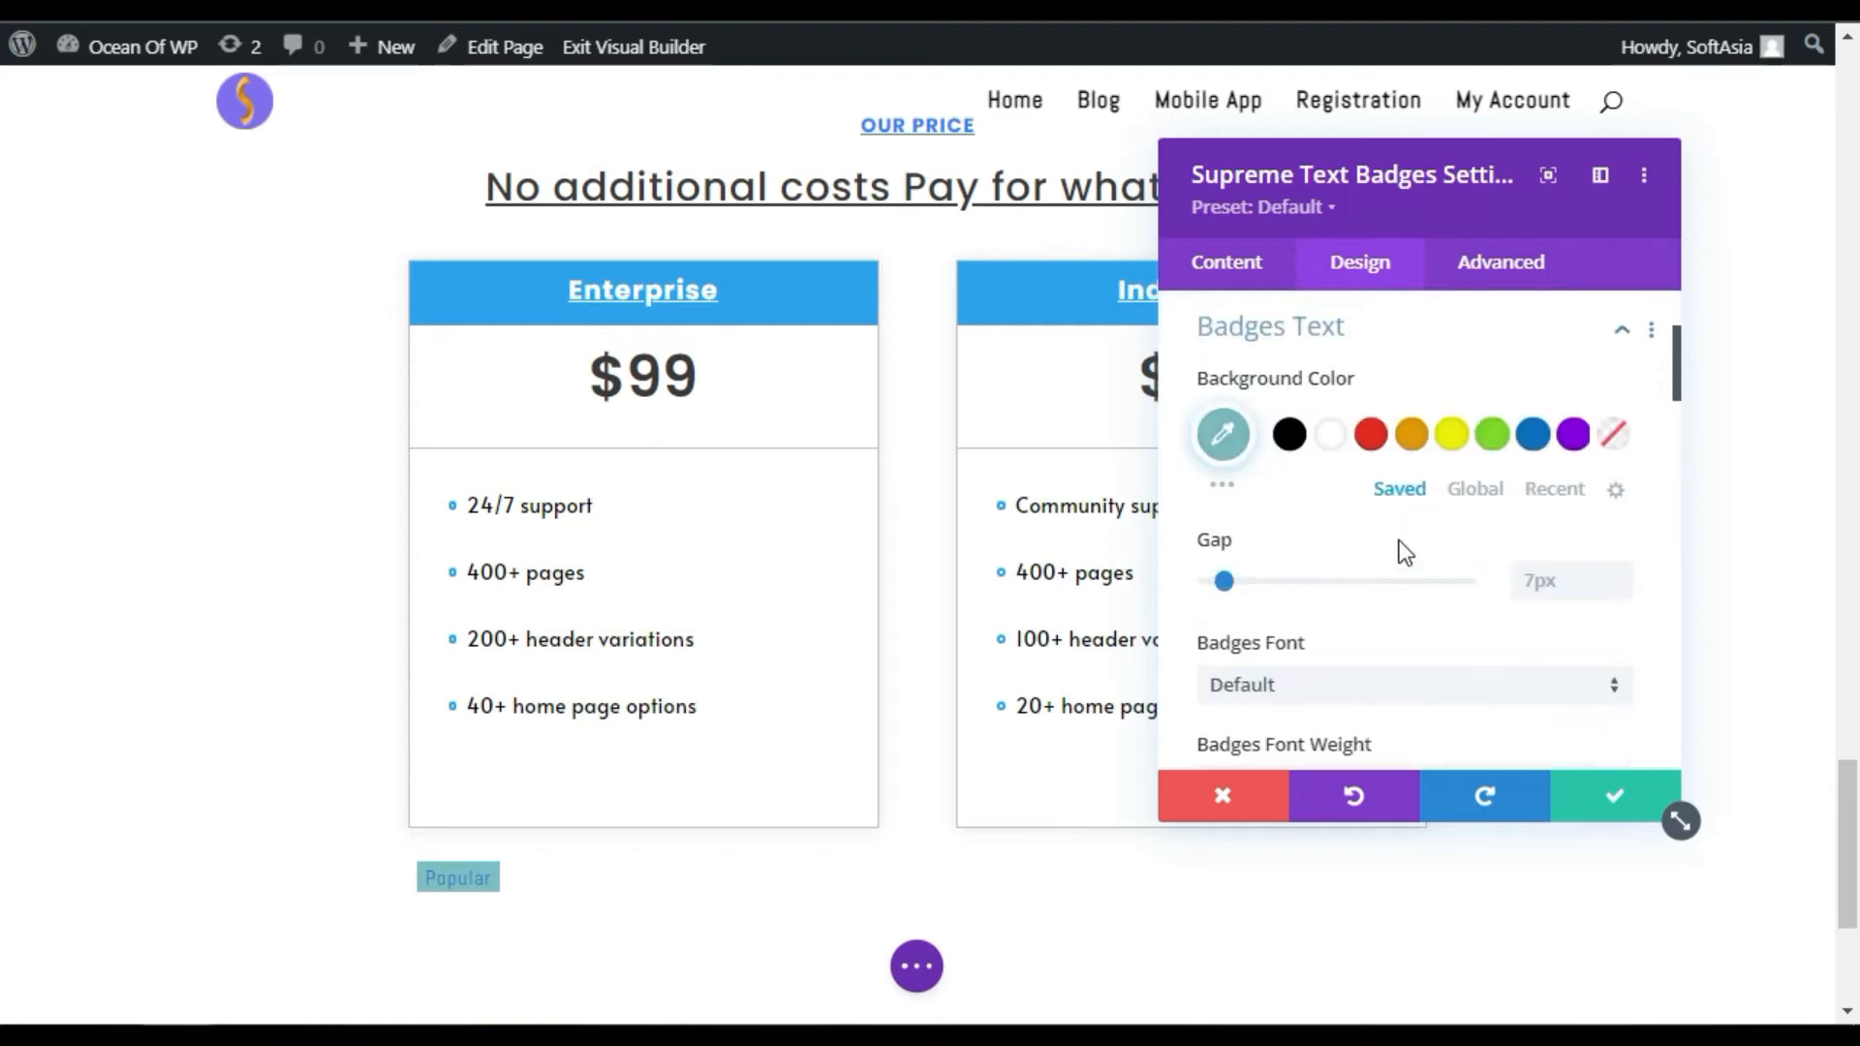
{"action": "left_click", "coordinate": [1289, 440]}
{"action": "left_click", "coordinate": [1331, 441]}
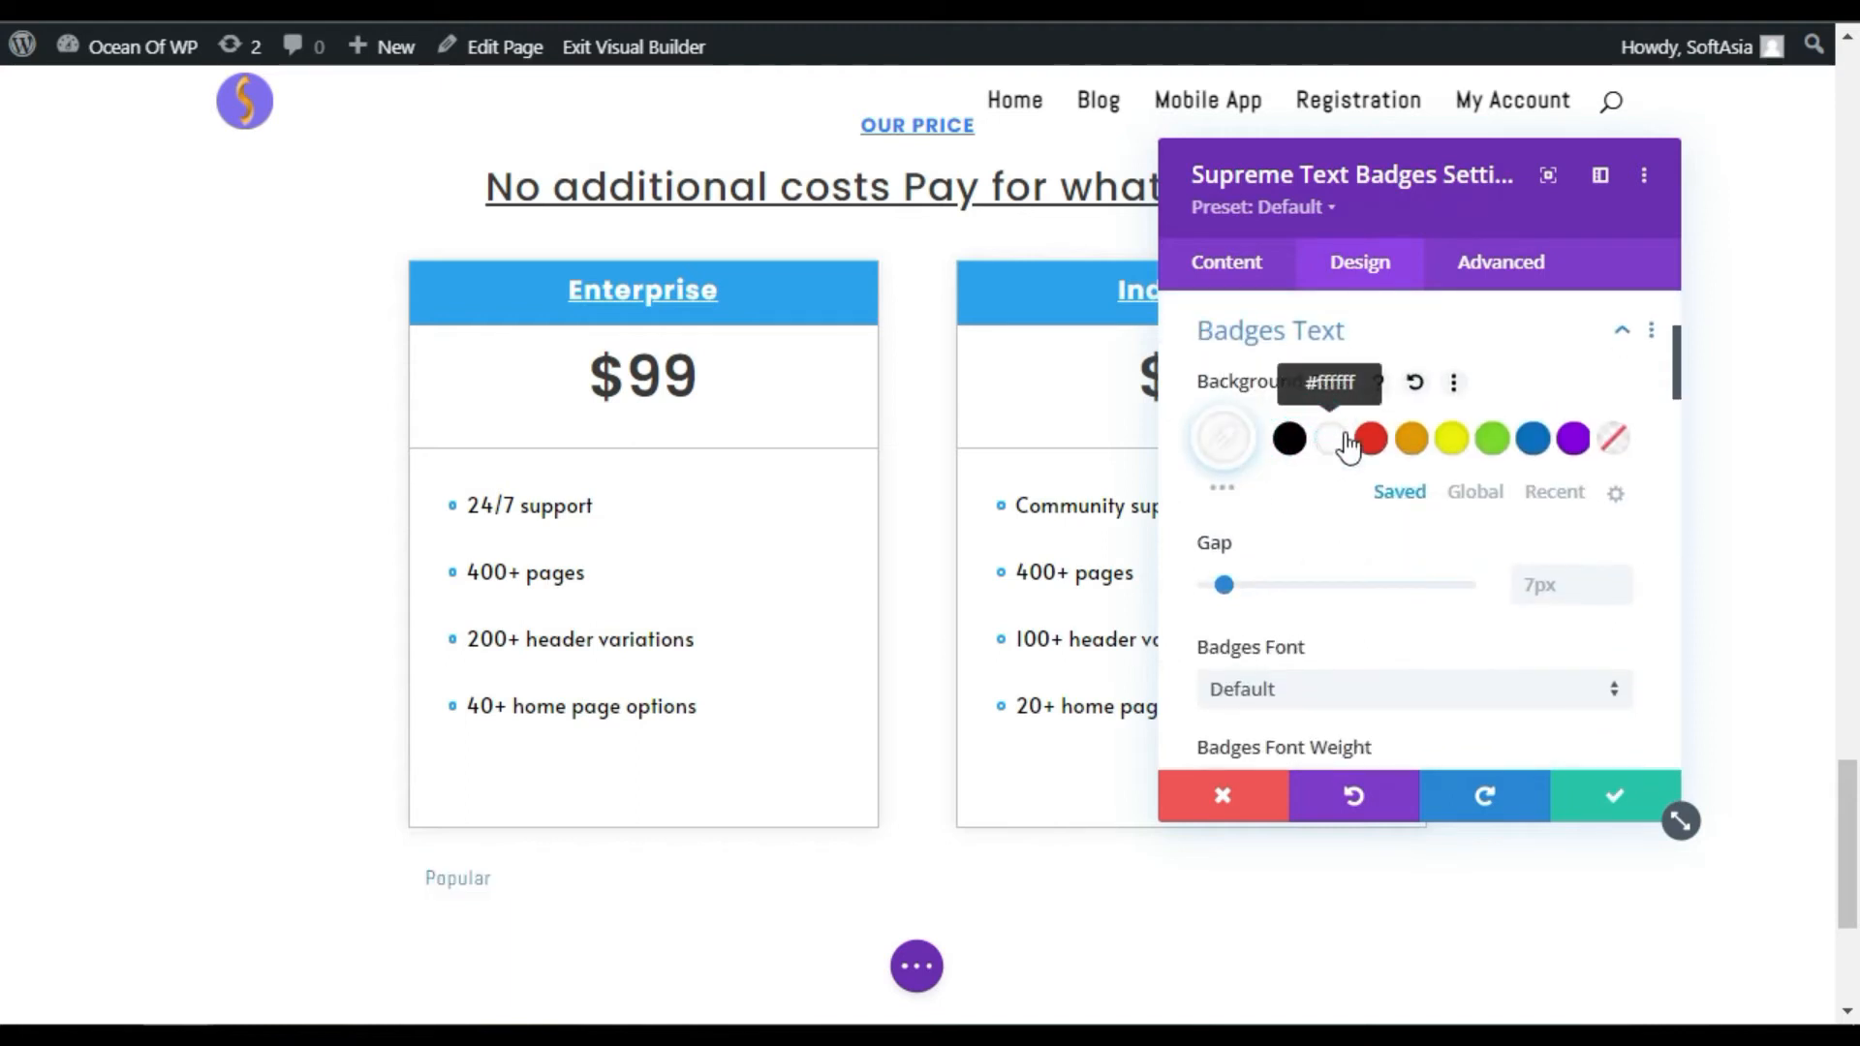
{"action": "left_click", "coordinate": [1289, 441]}
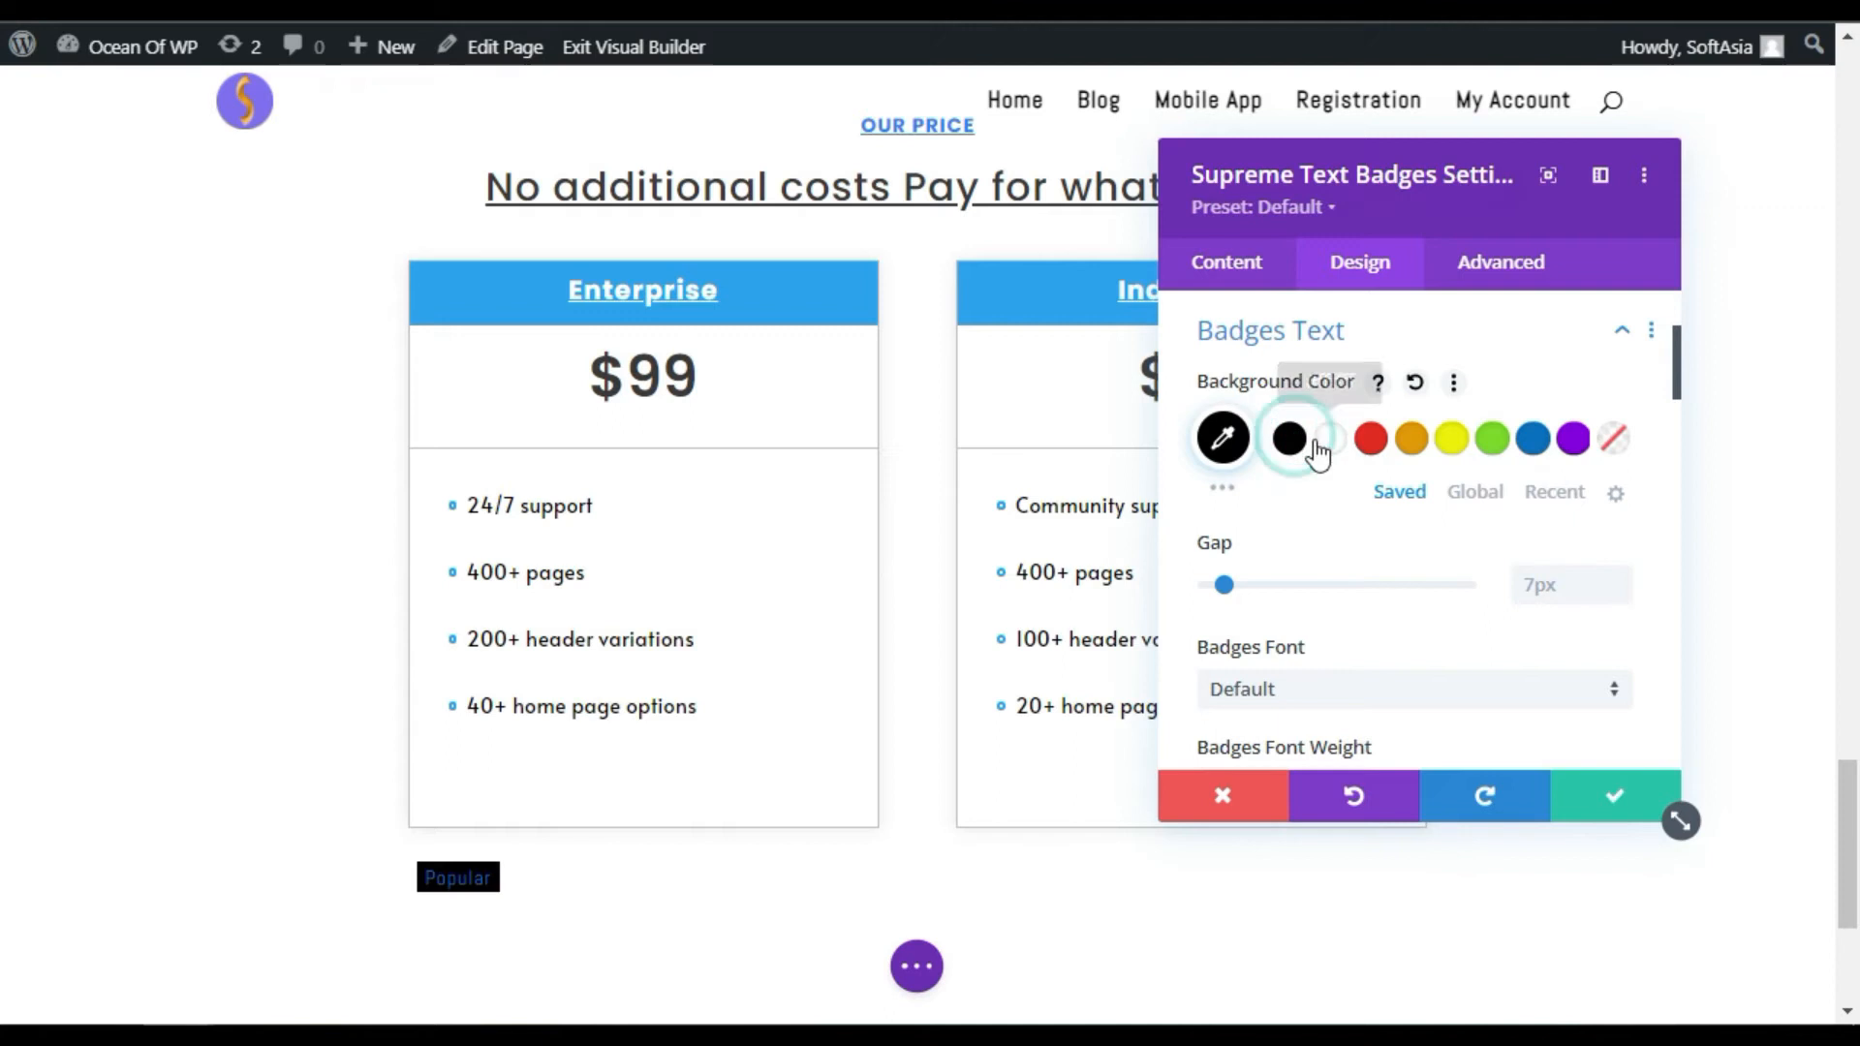
{"action": "left_click", "coordinate": [1534, 454]}
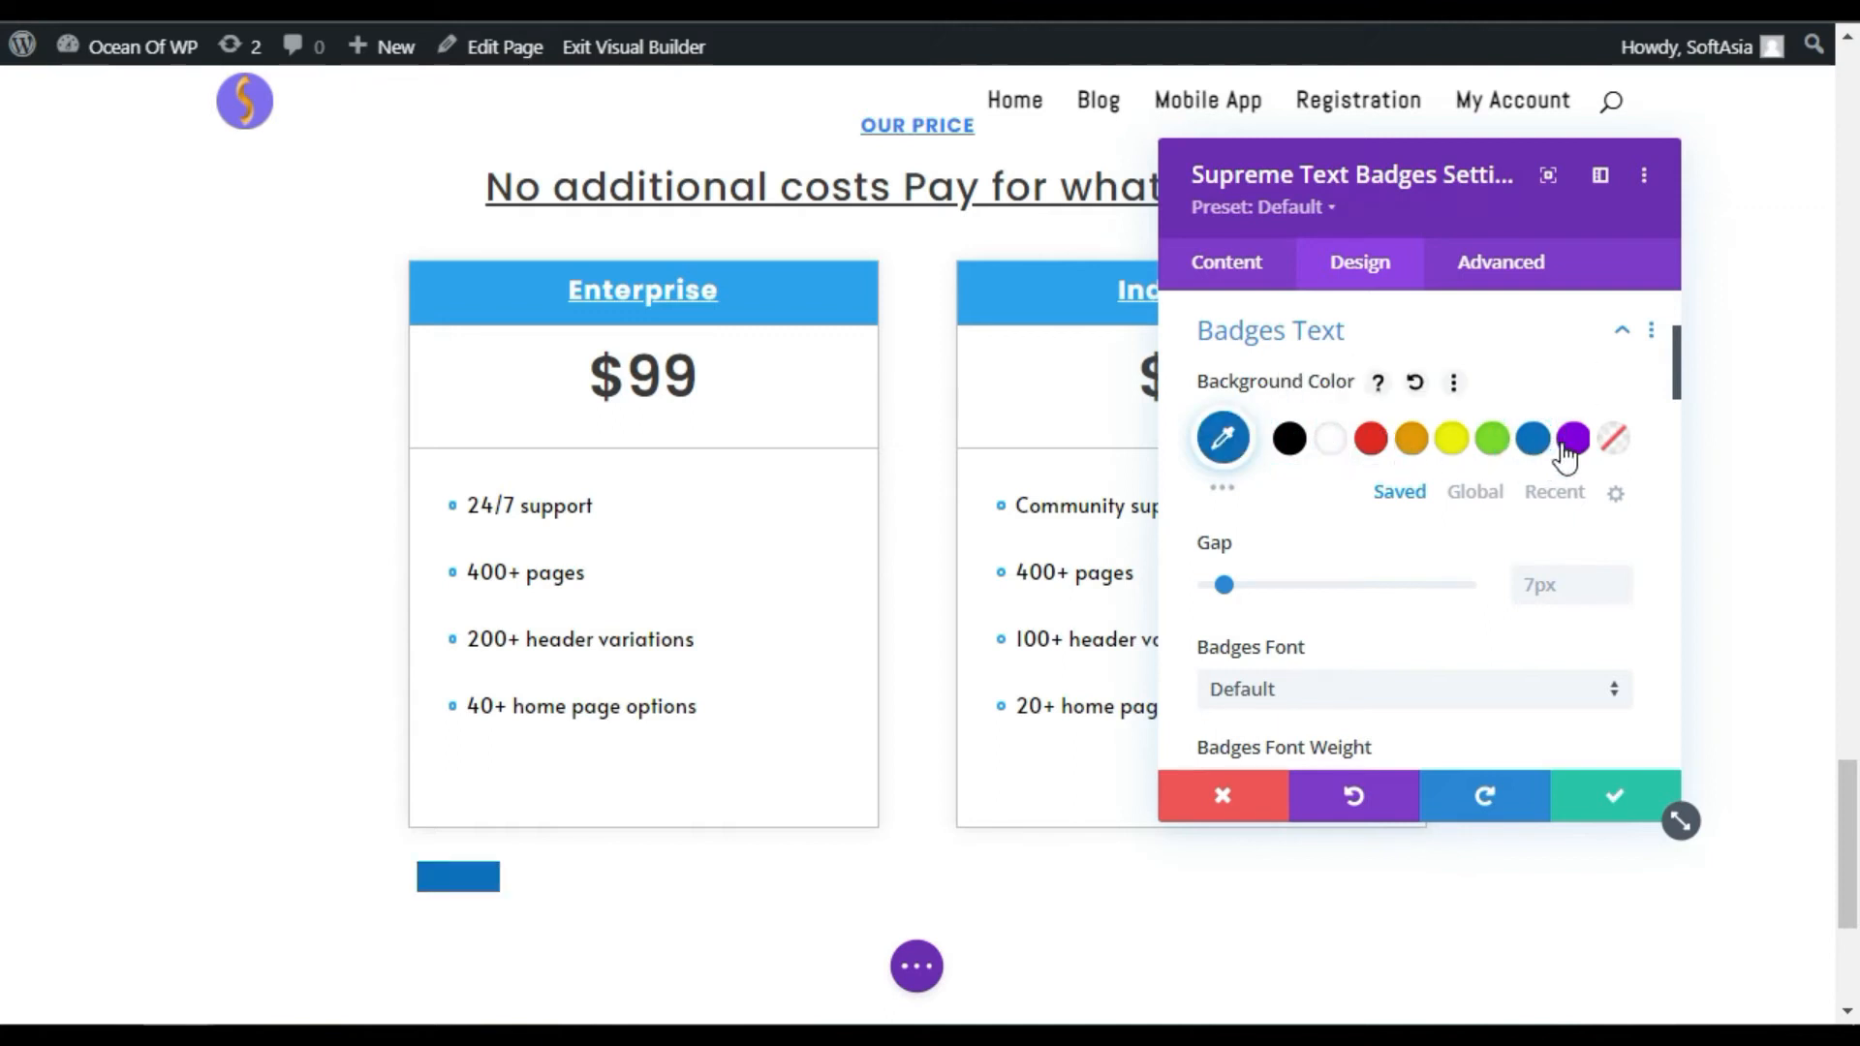
{"action": "left_click", "coordinate": [1566, 451]}
Step: Set the badges text color to white (#ffffff)
{"action": "scroll", "coordinate": [1340, 467], "scroll_direction": "down", "scroll_amount": 2}
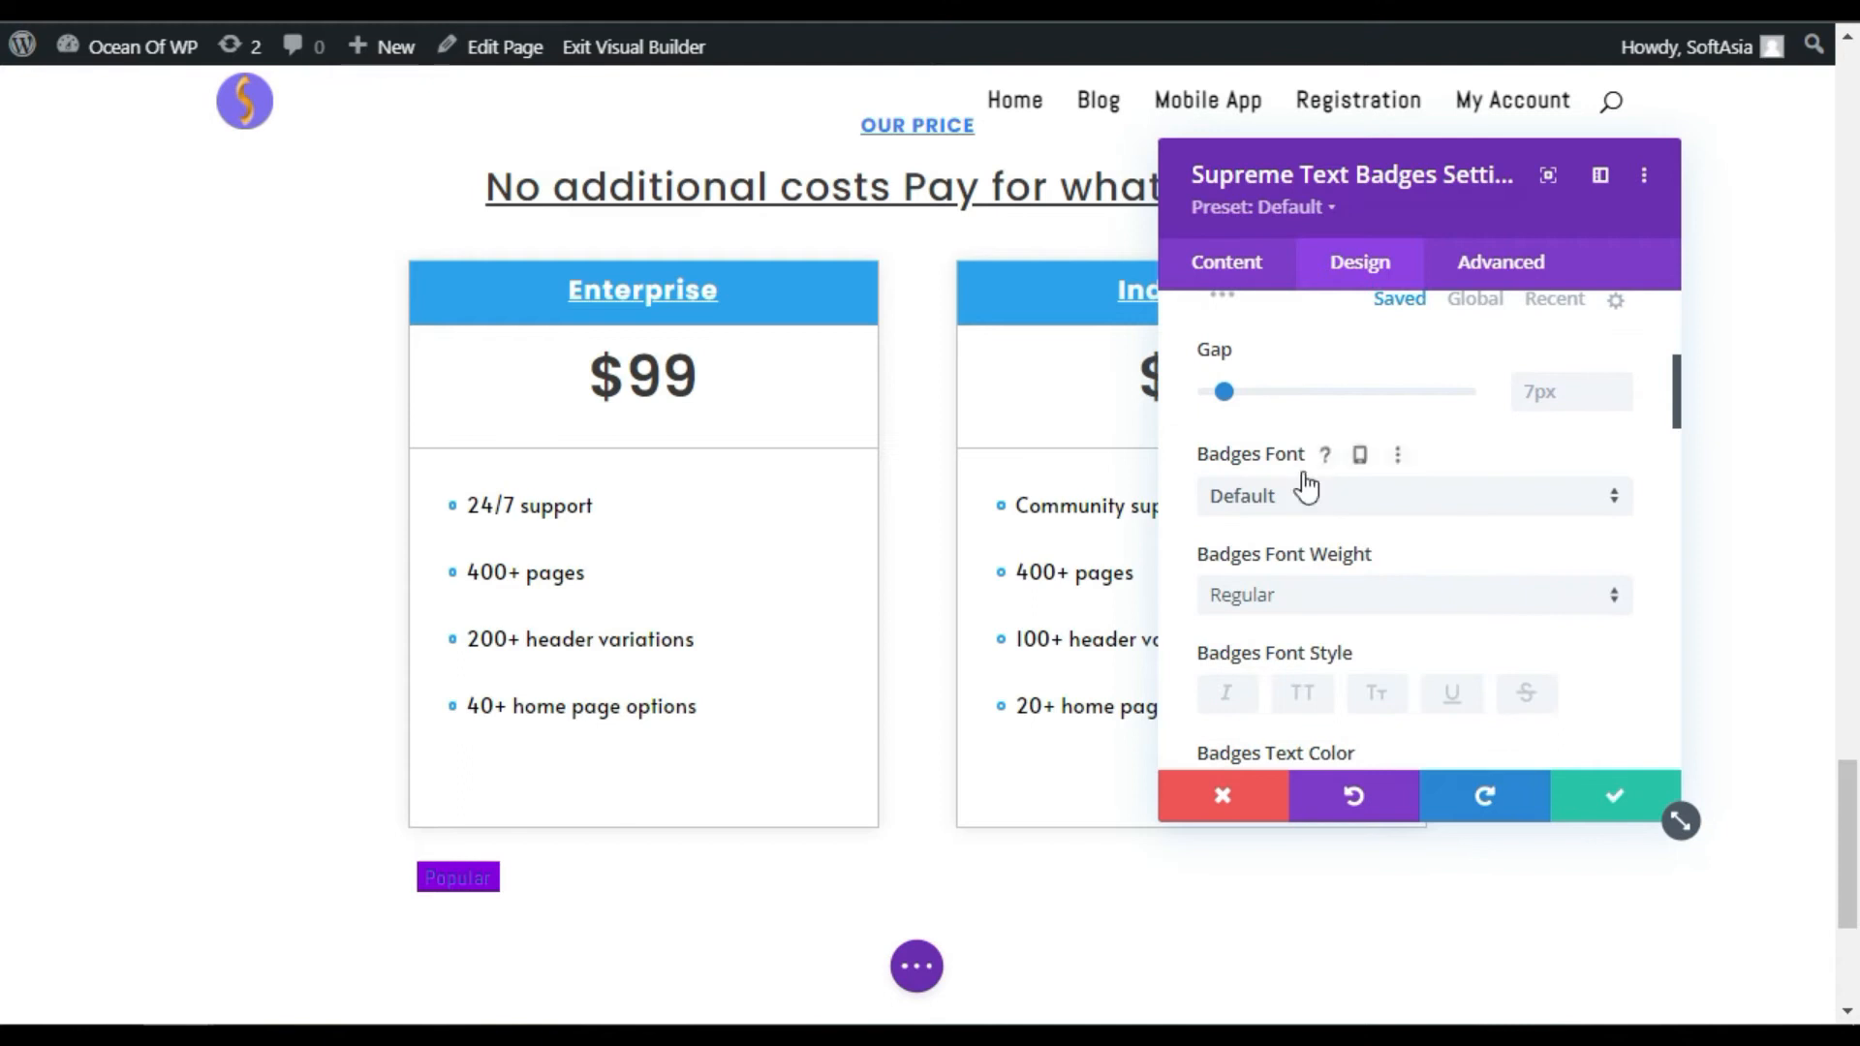
{"action": "scroll", "coordinate": [1303, 473], "scroll_direction": "down", "scroll_amount": 5}
{"action": "scroll", "coordinate": [1299, 486], "scroll_direction": "up", "scroll_amount": 2}
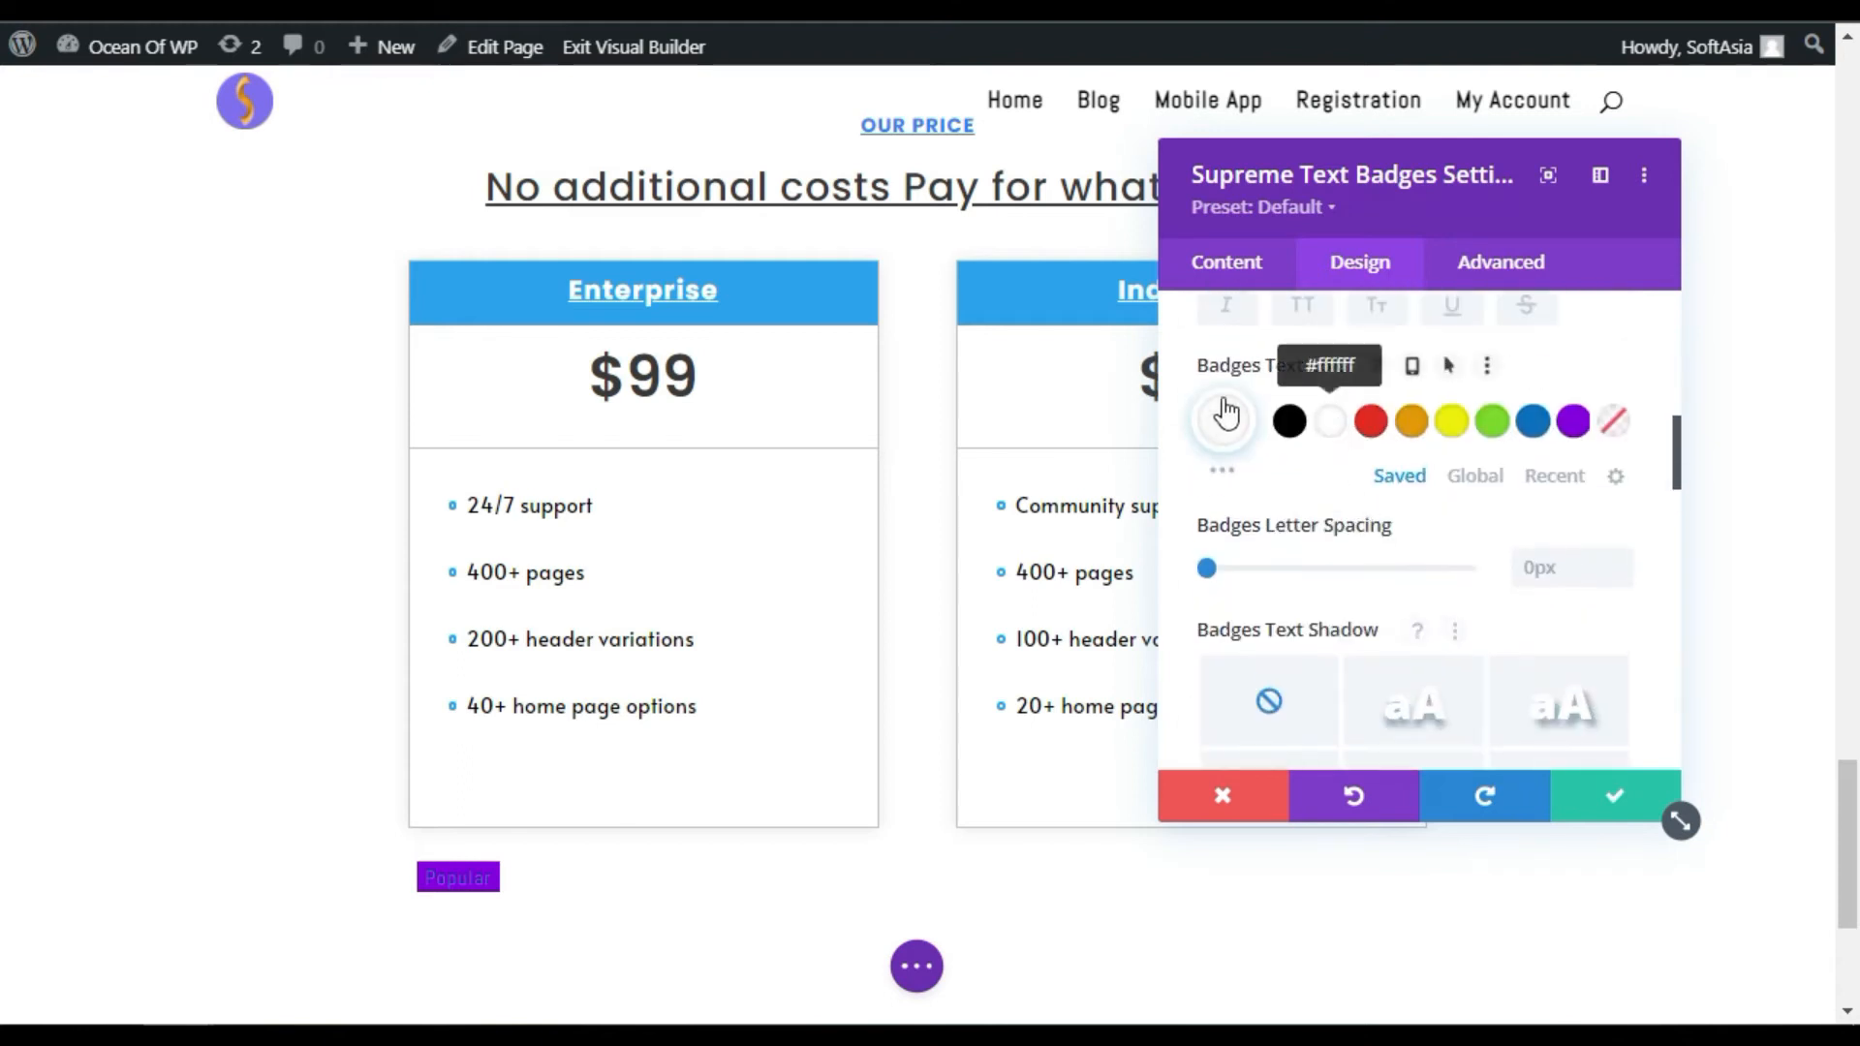
{"action": "left_click", "coordinate": [1325, 417]}
Step: Increase the badge's gap to 11px
{"action": "scroll", "coordinate": [1365, 572], "scroll_direction": "up", "scroll_amount": 6}
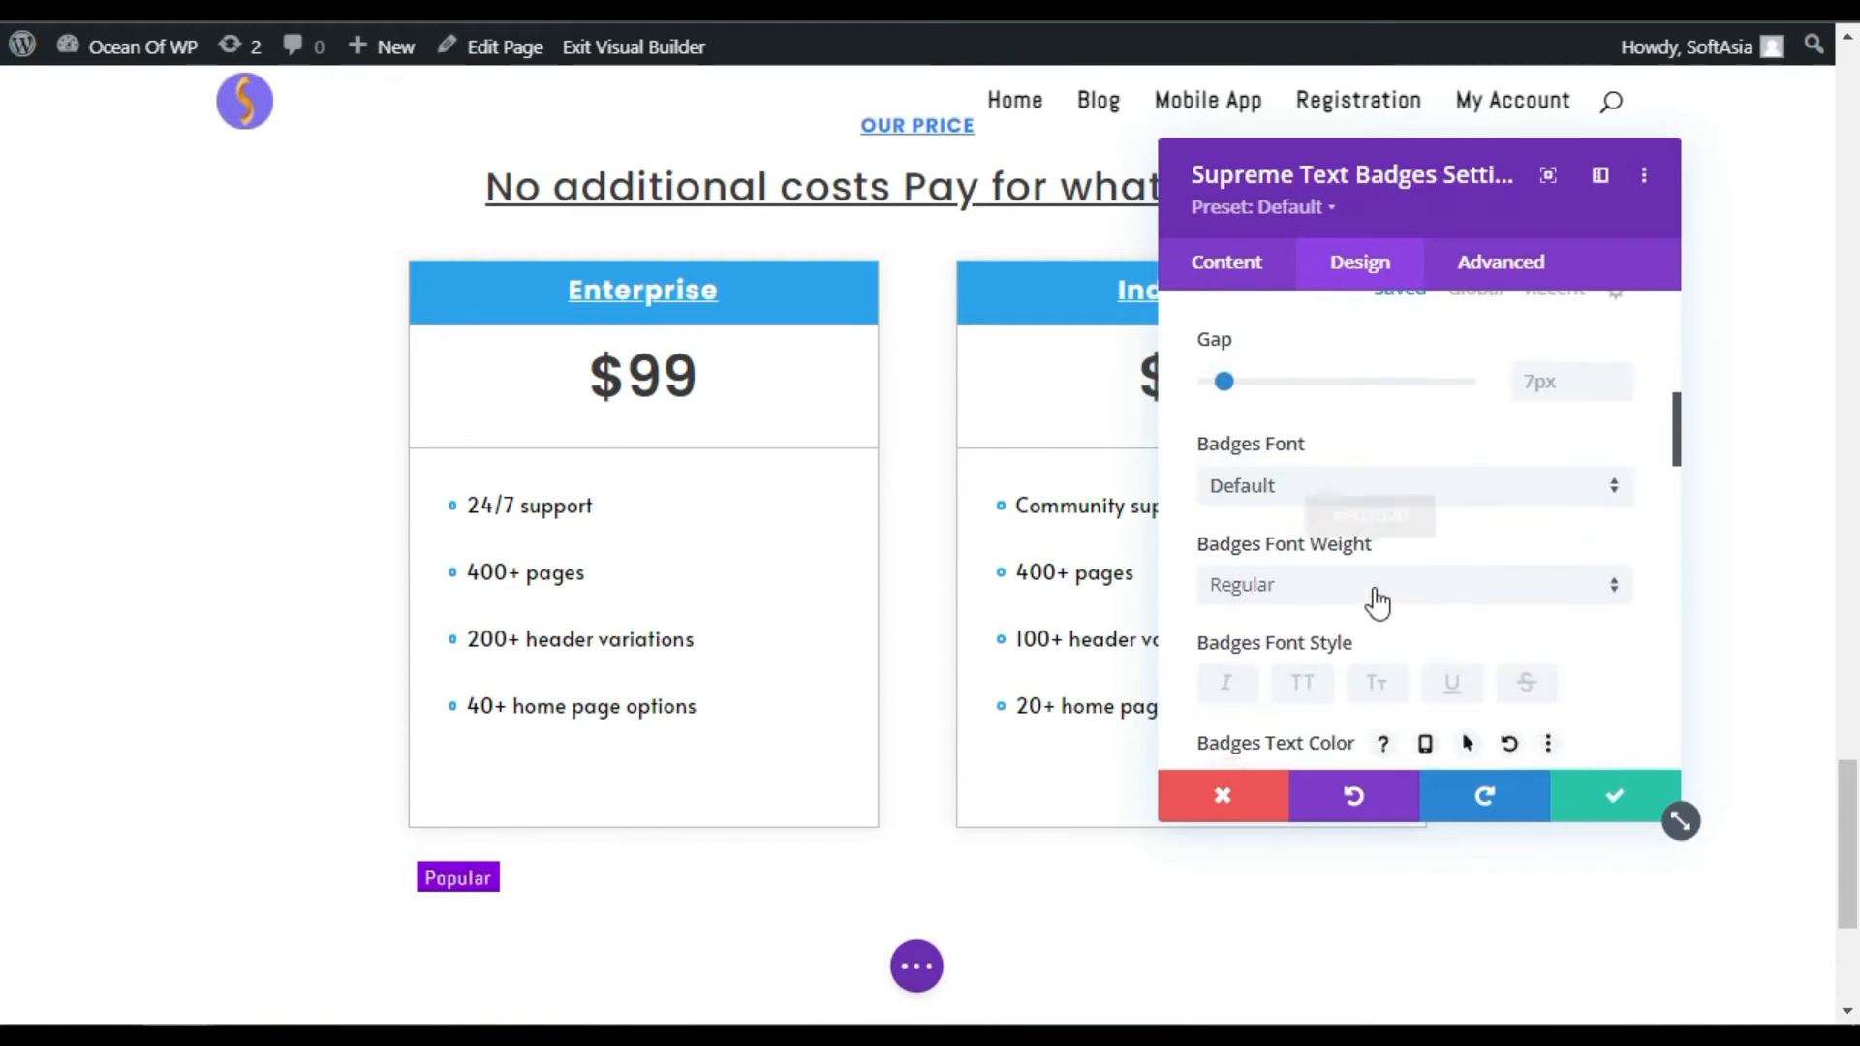
{"action": "scroll", "coordinate": [1356, 577], "scroll_direction": "down", "scroll_amount": 2}
{"action": "left_click_drag", "start_coordinate": [1224, 392], "coordinate": [1237, 399]}
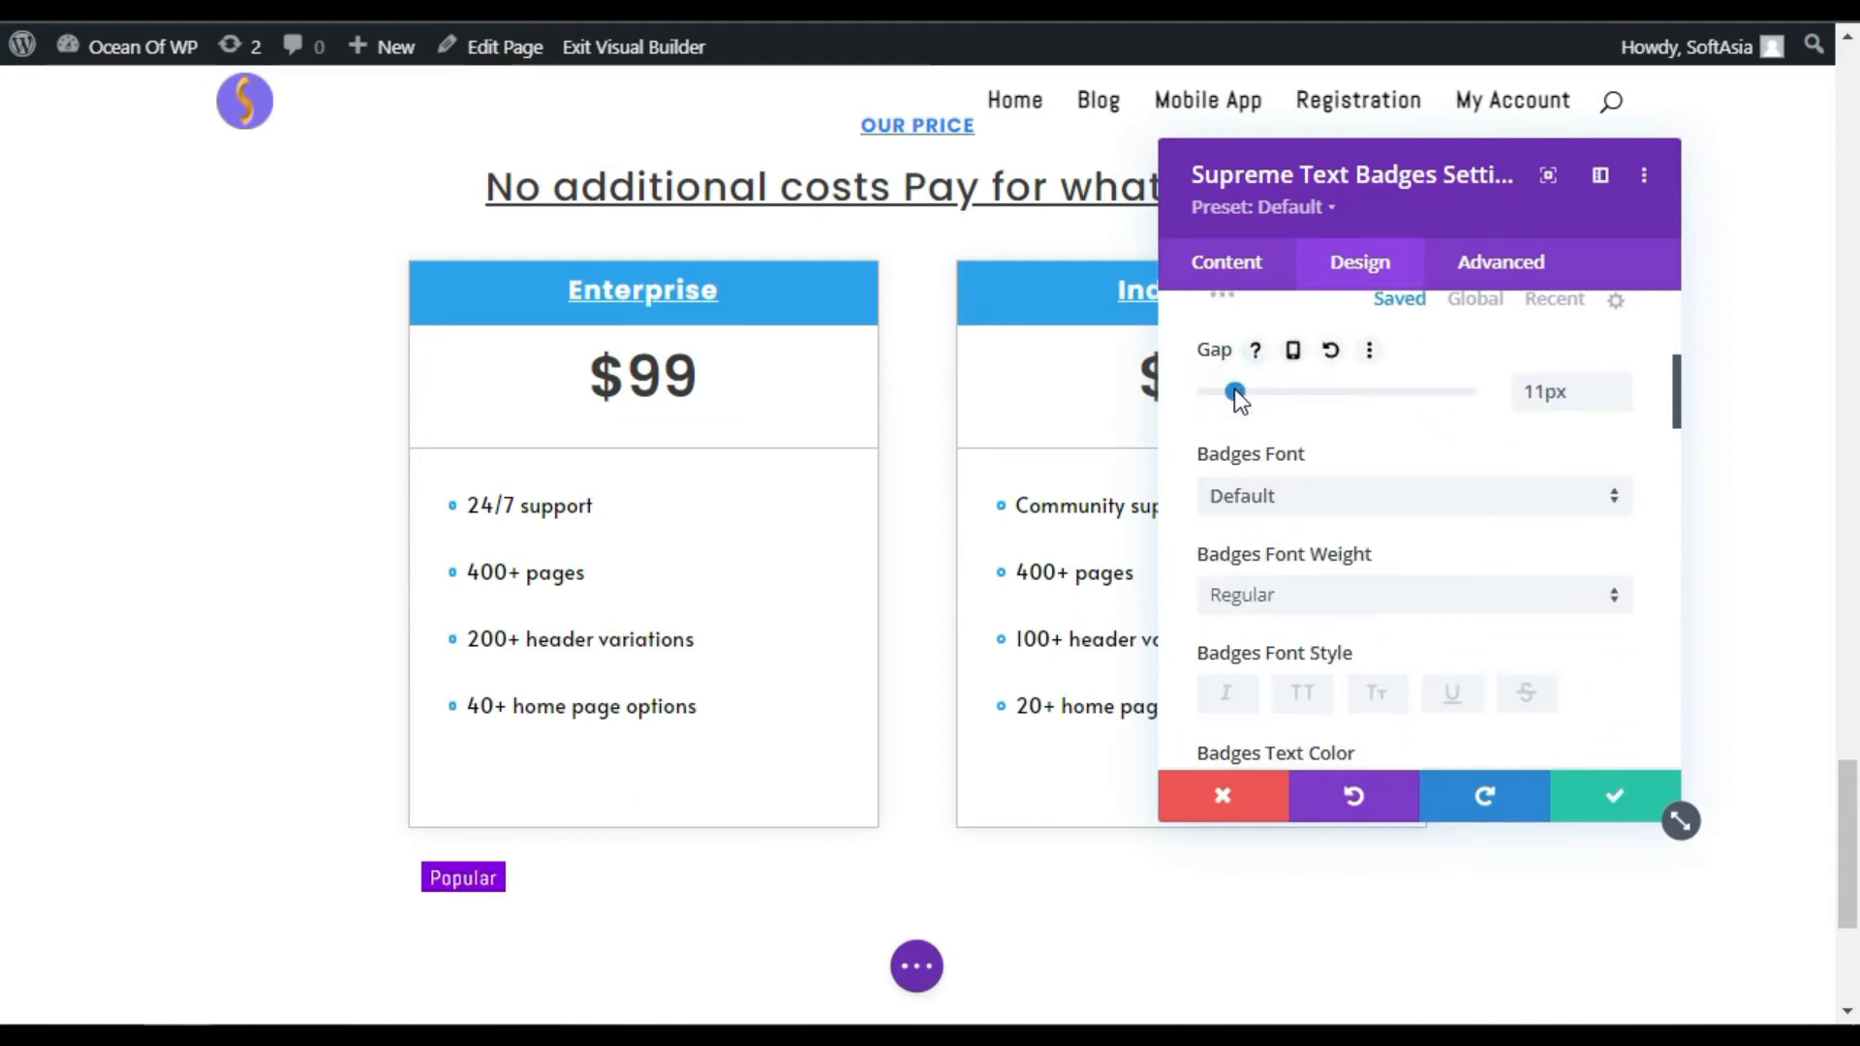
Step: Make the badge text uppercase and italic, and save the badge module's settings
{"action": "left_click", "coordinate": [1619, 403]}
{"action": "scroll", "coordinate": [1262, 504], "scroll_direction": "down", "scroll_amount": 2}
{"action": "scroll", "coordinate": [1259, 484], "scroll_direction": "up", "scroll_amount": 2}
{"action": "scroll", "coordinate": [1296, 557], "scroll_direction": "down", "scroll_amount": 2}
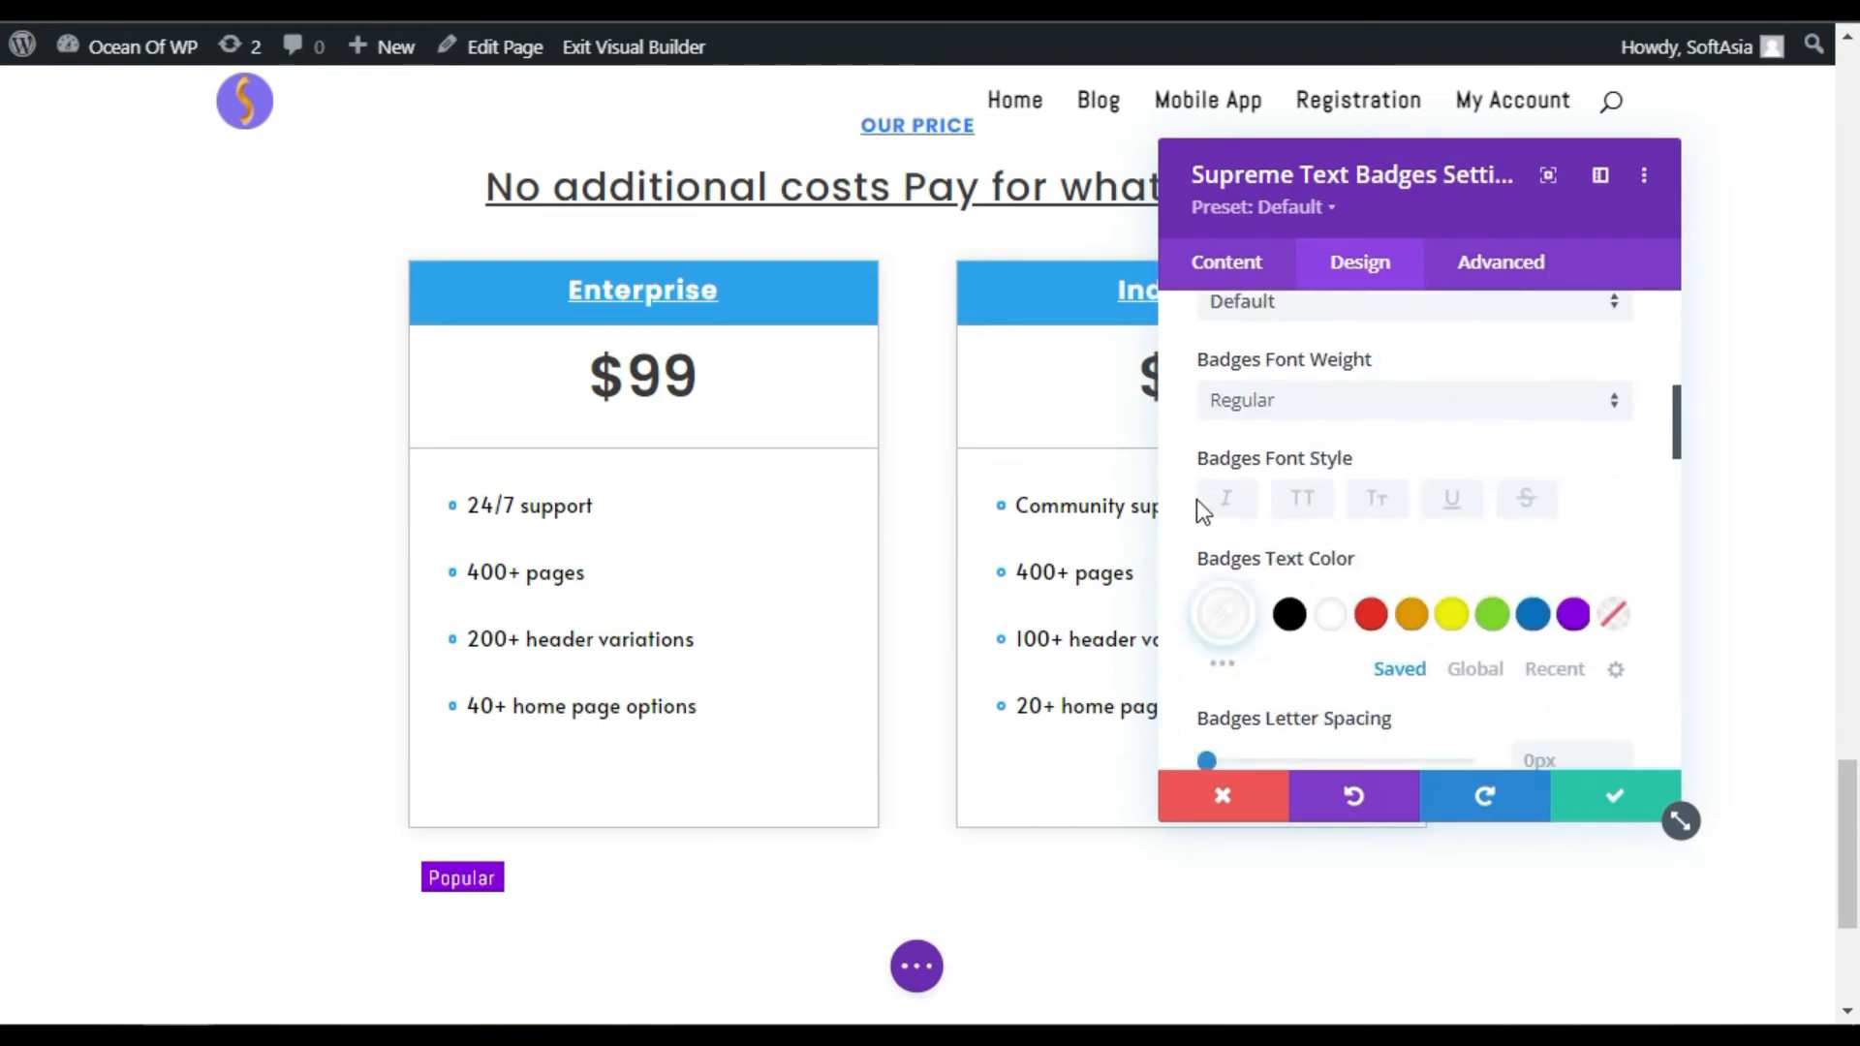
{"action": "left_click", "coordinate": [1310, 503]}
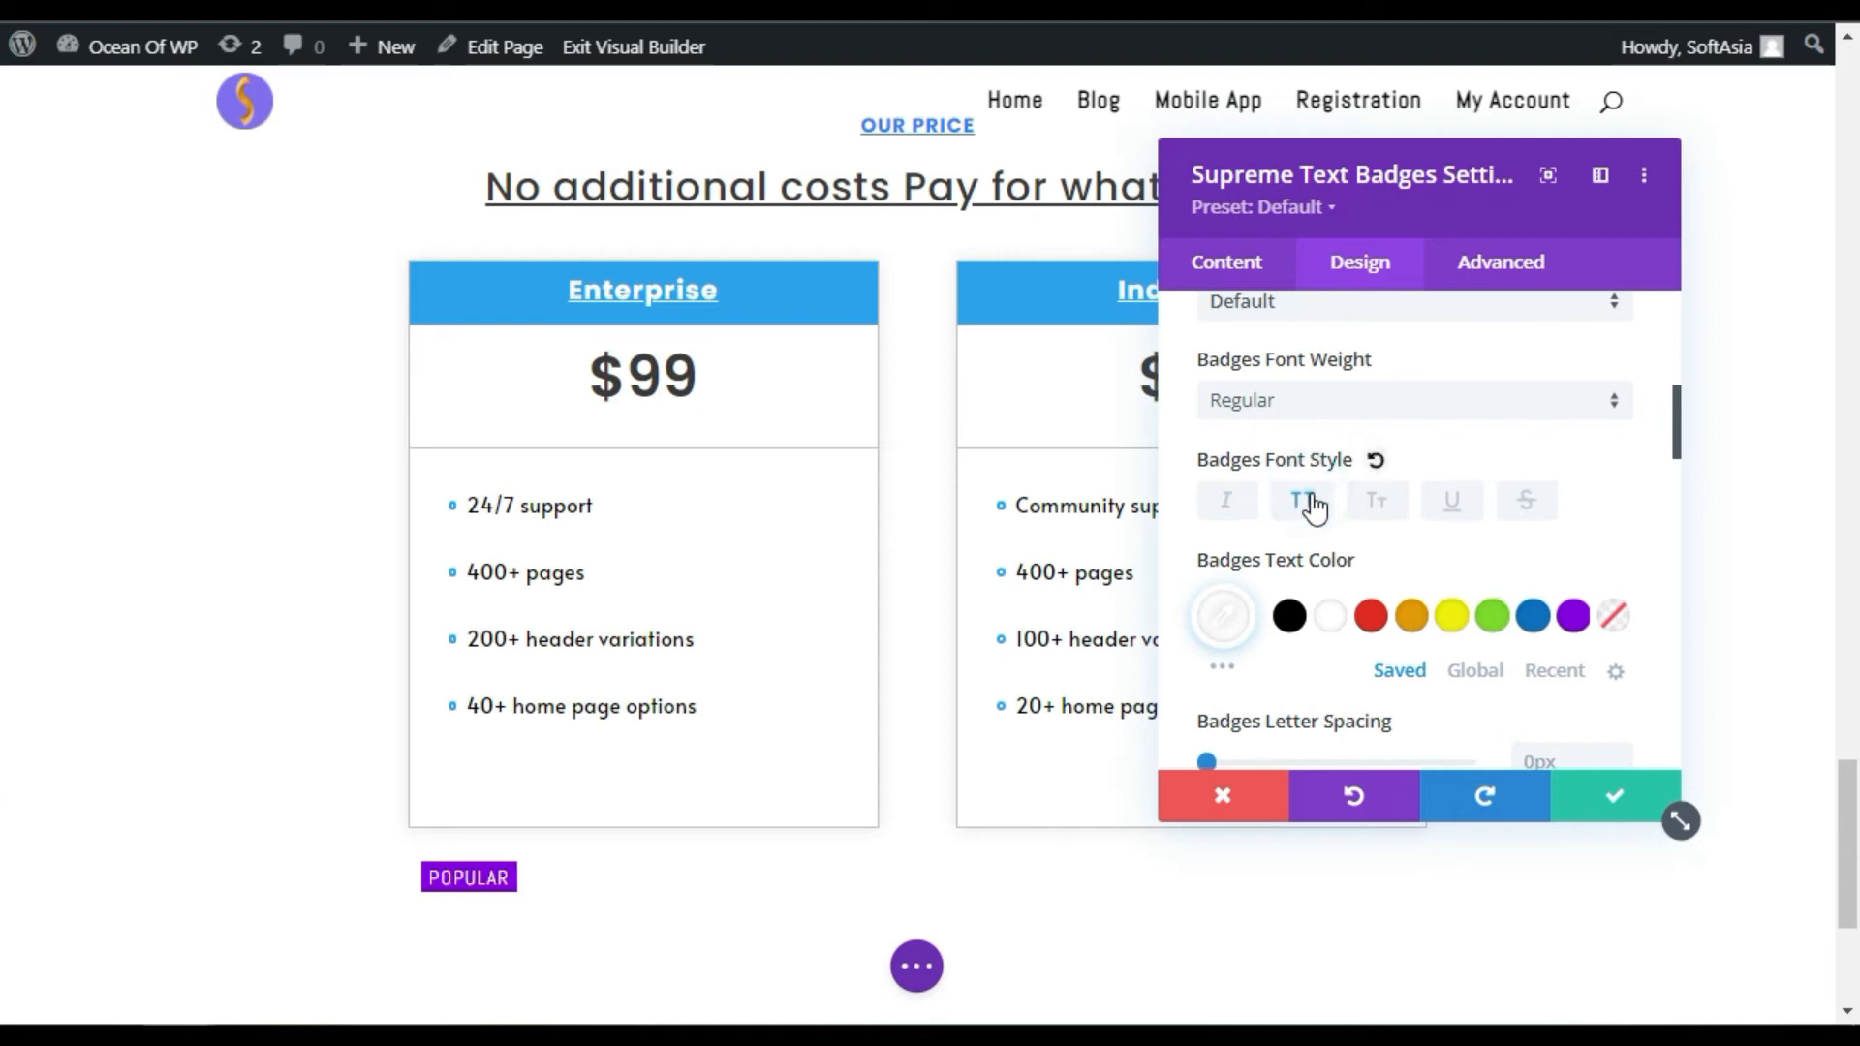
{"action": "scroll", "coordinate": [1499, 554], "scroll_direction": "down", "scroll_amount": 2}
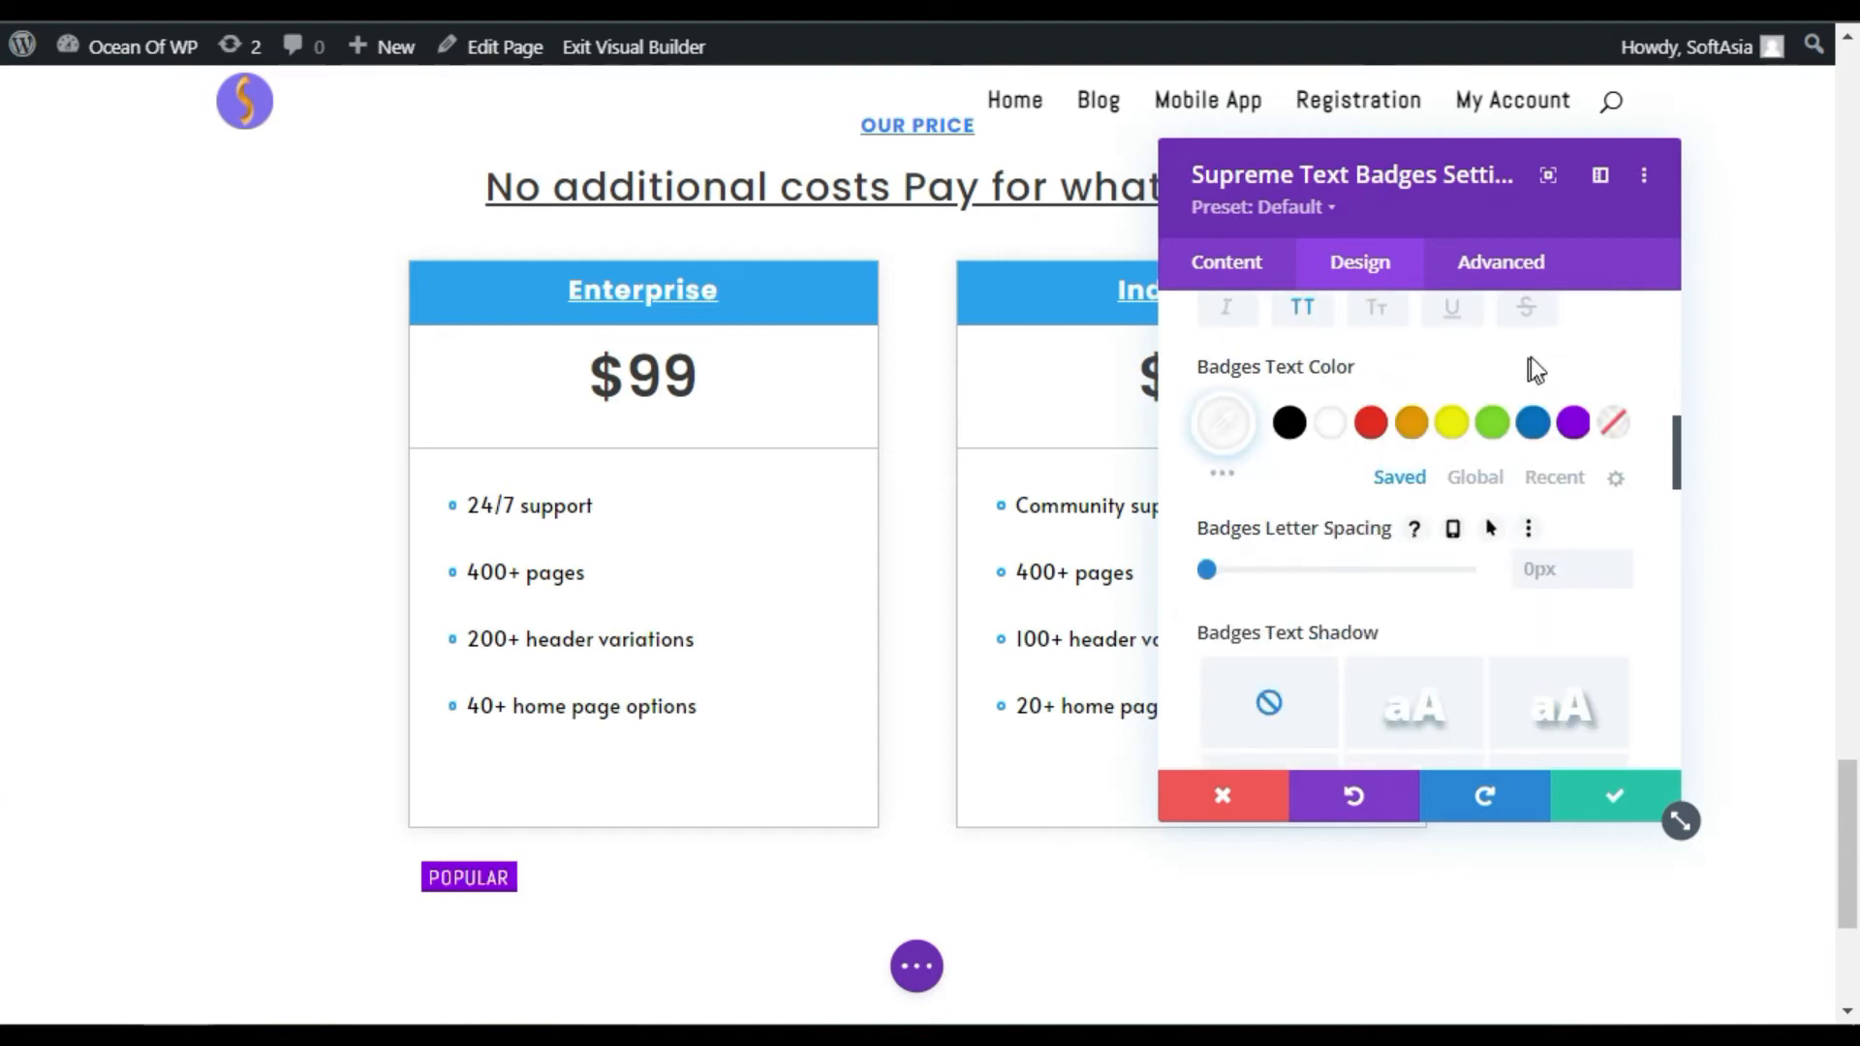
{"action": "scroll", "coordinate": [1474, 397], "scroll_direction": "up", "scroll_amount": 2}
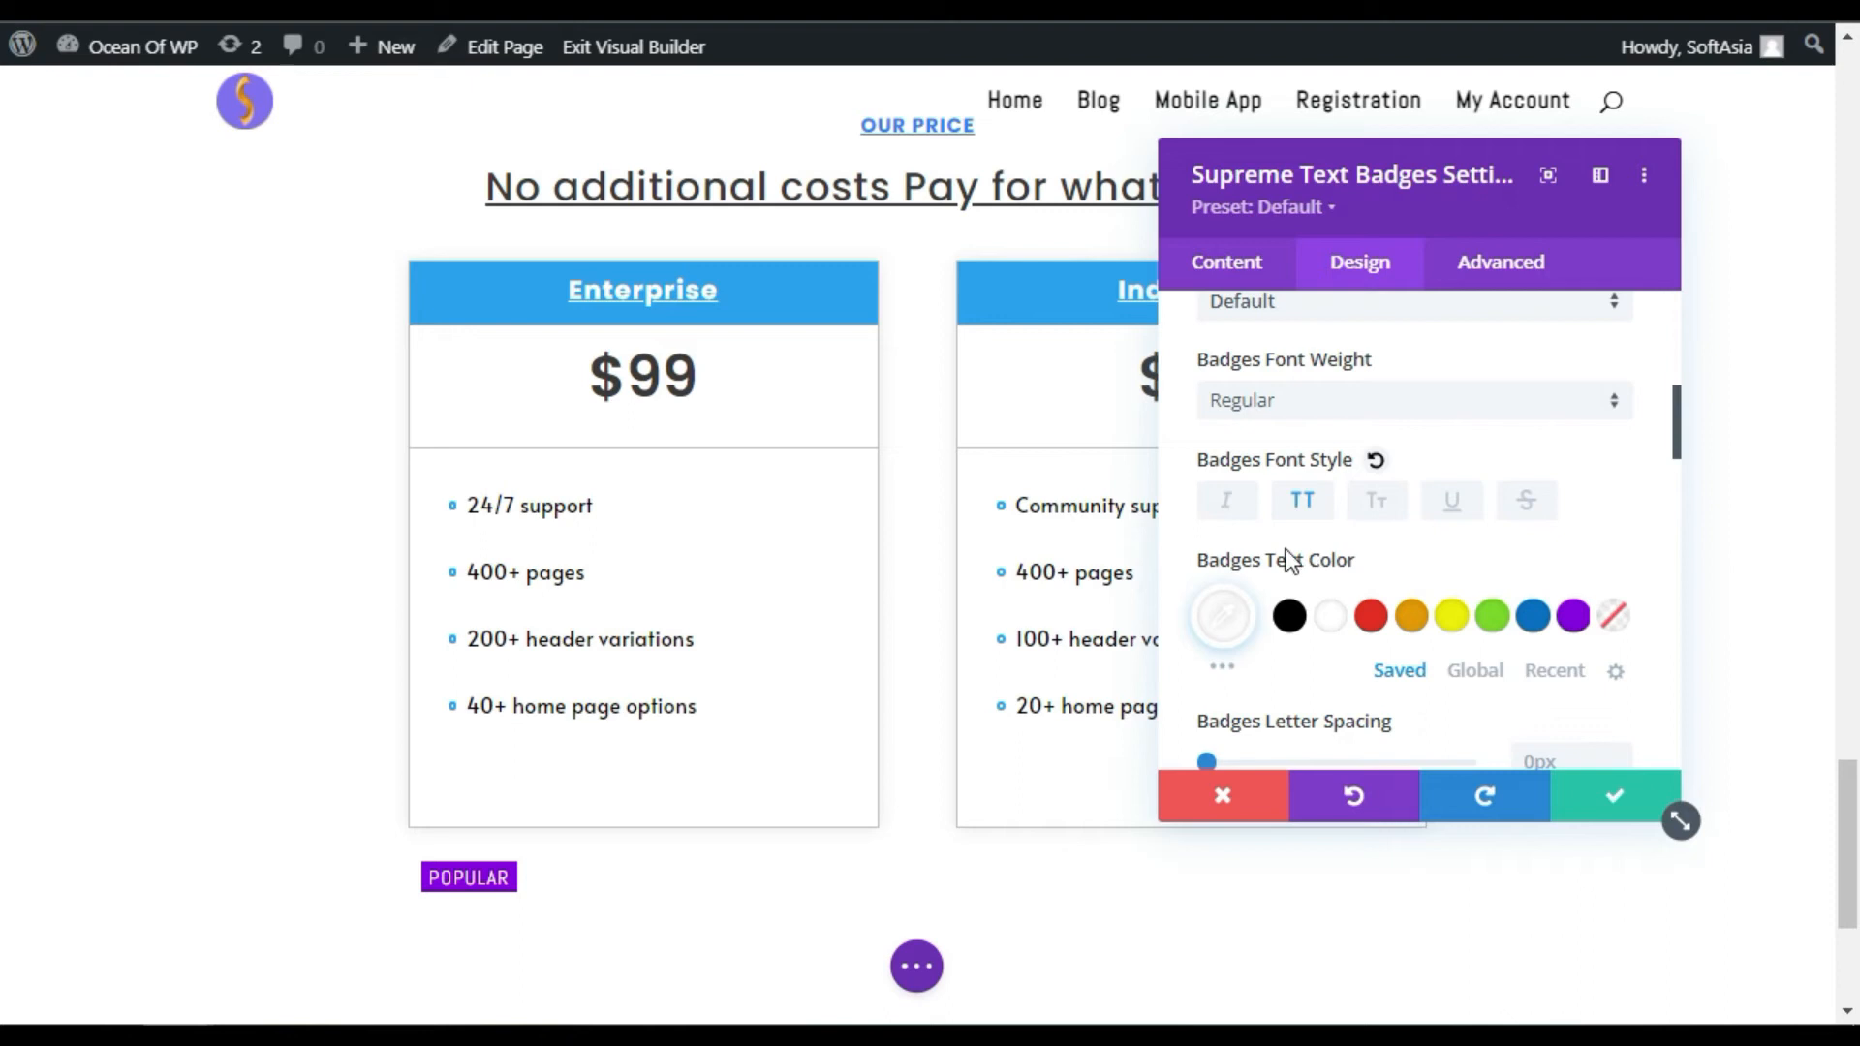
{"action": "left_click", "coordinate": [1229, 508]}
{"action": "scroll", "coordinate": [1501, 578], "scroll_direction": "down", "scroll_amount": 6}
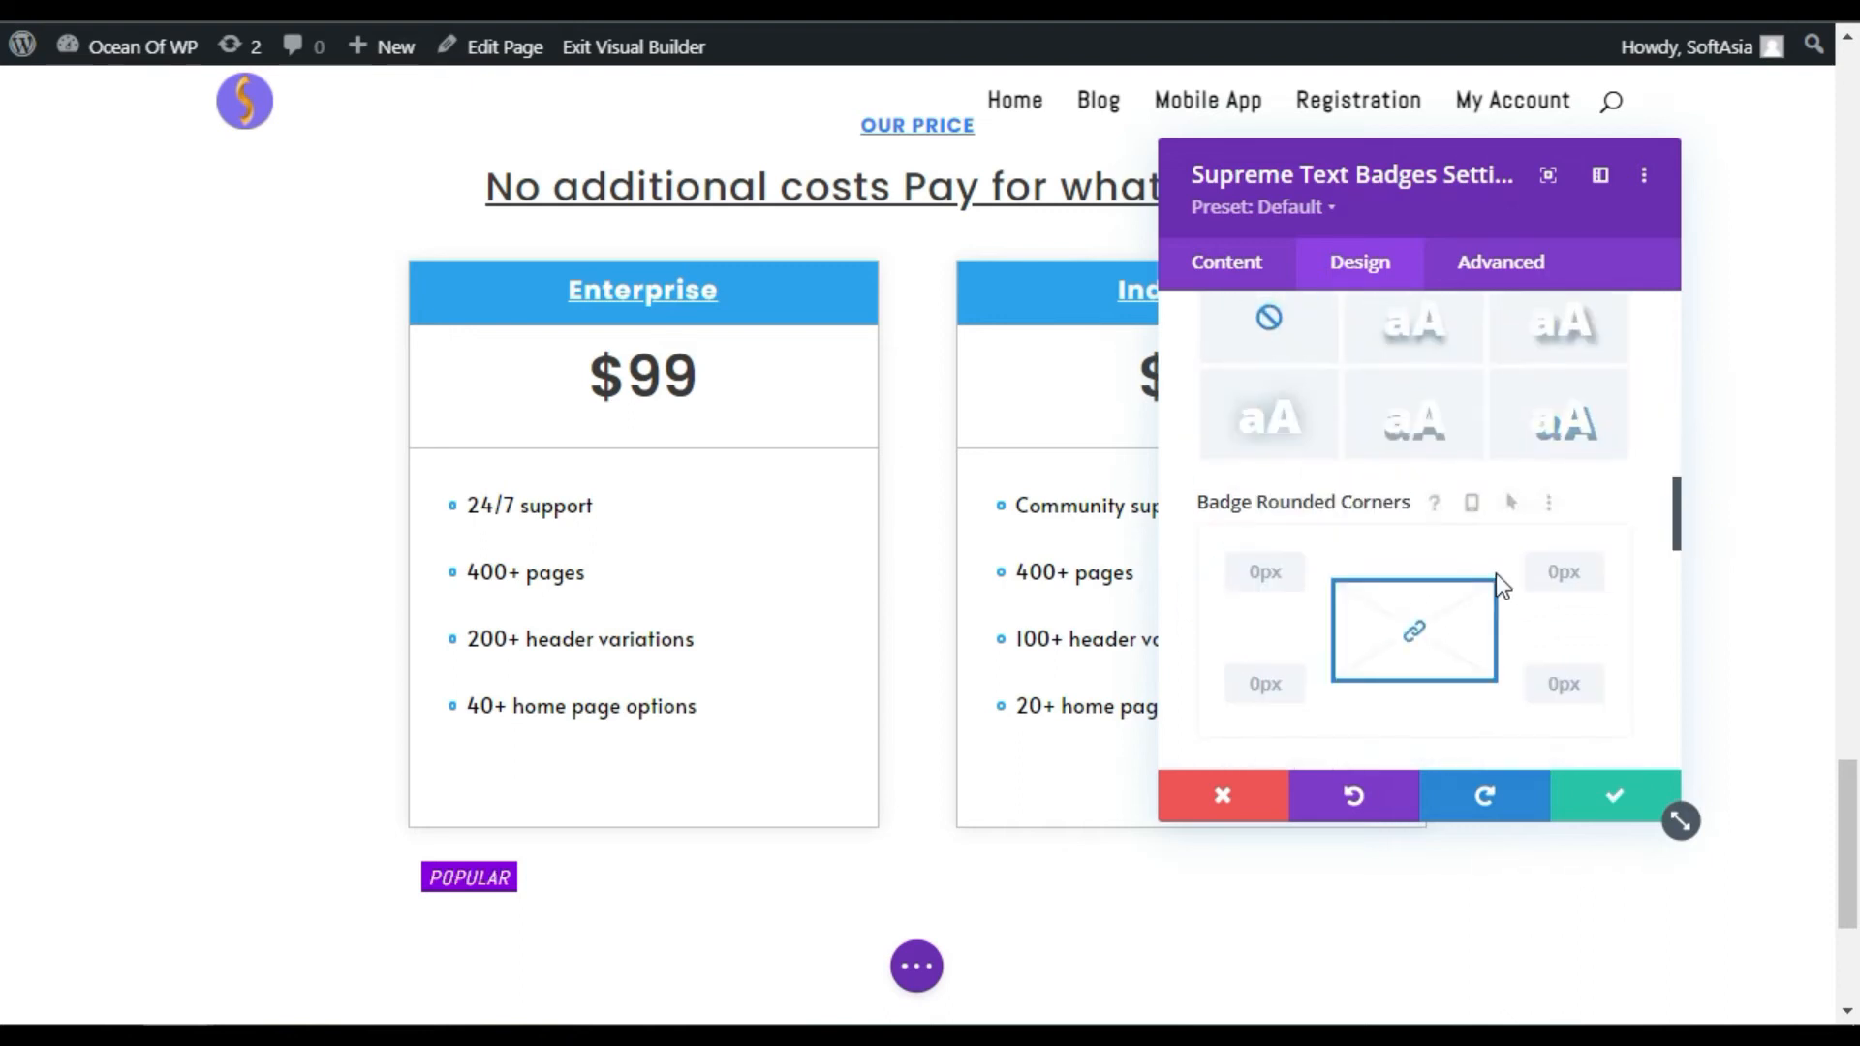
{"action": "scroll", "coordinate": [1496, 574], "scroll_direction": "up", "scroll_amount": 2}
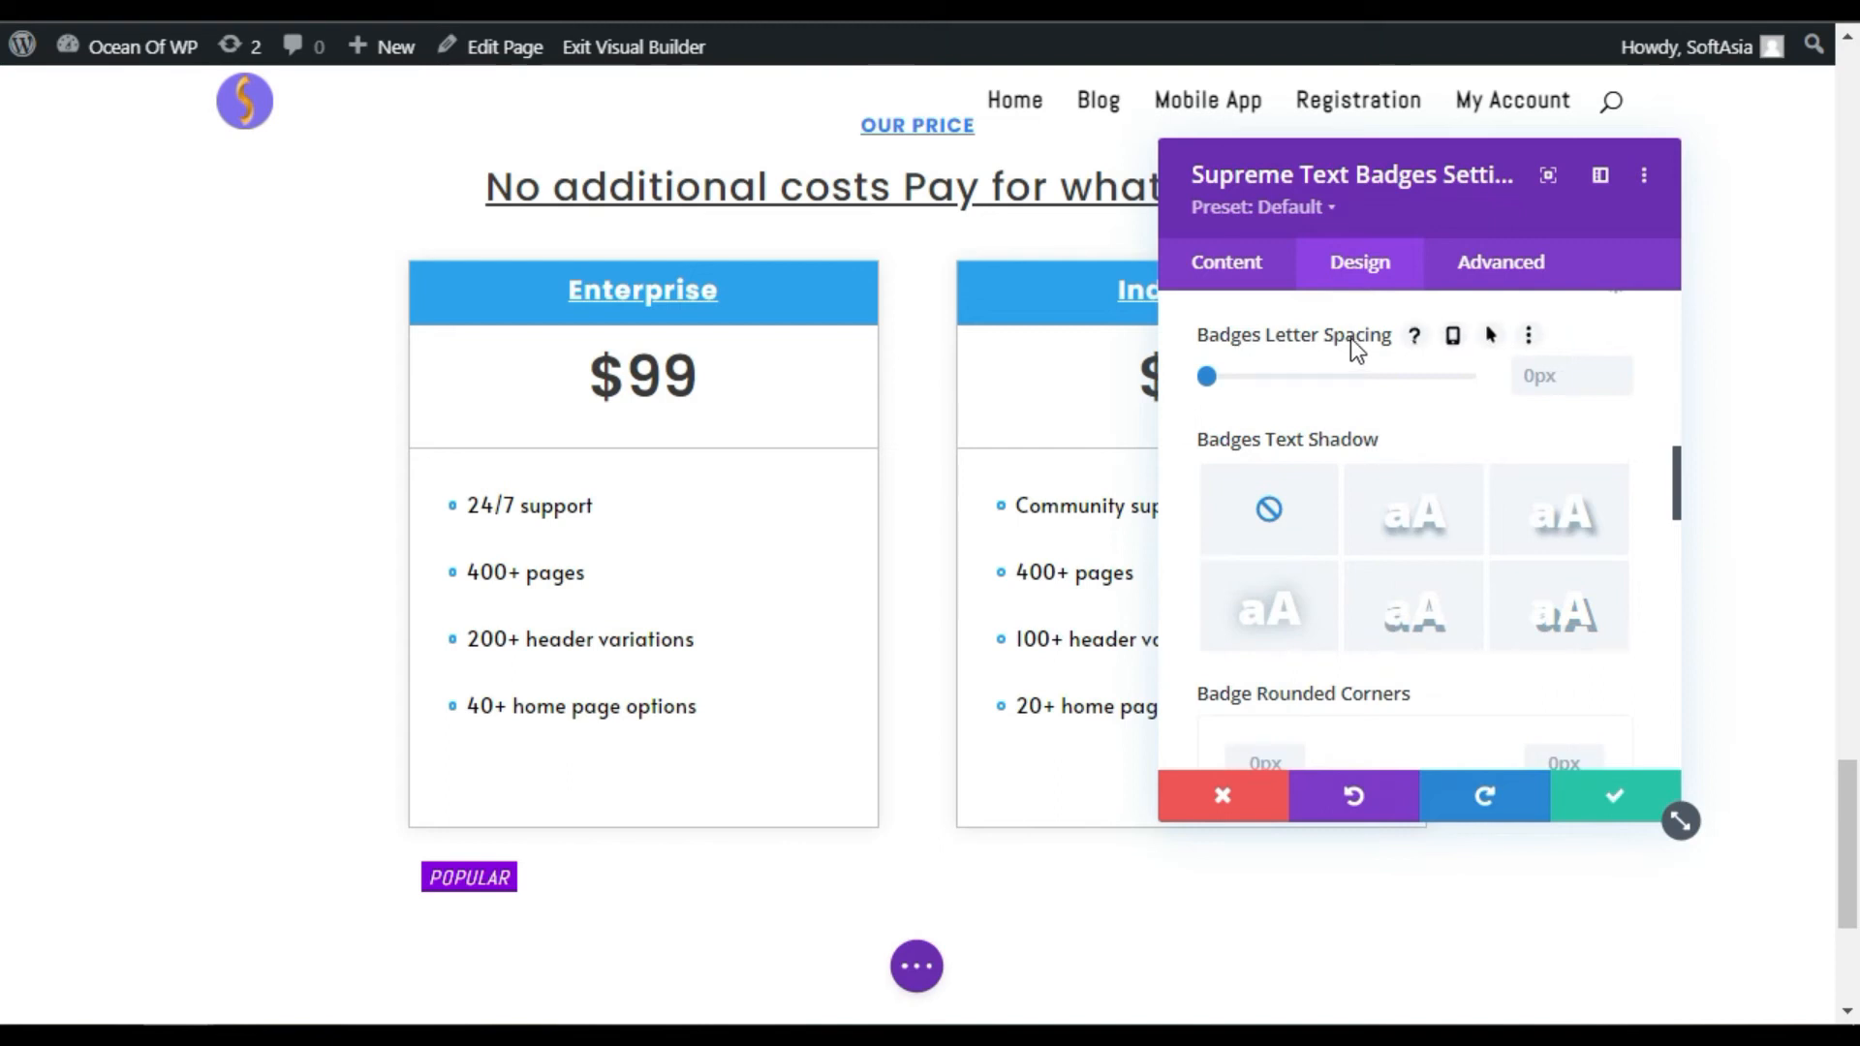
{"action": "left_click", "coordinate": [1616, 807]}
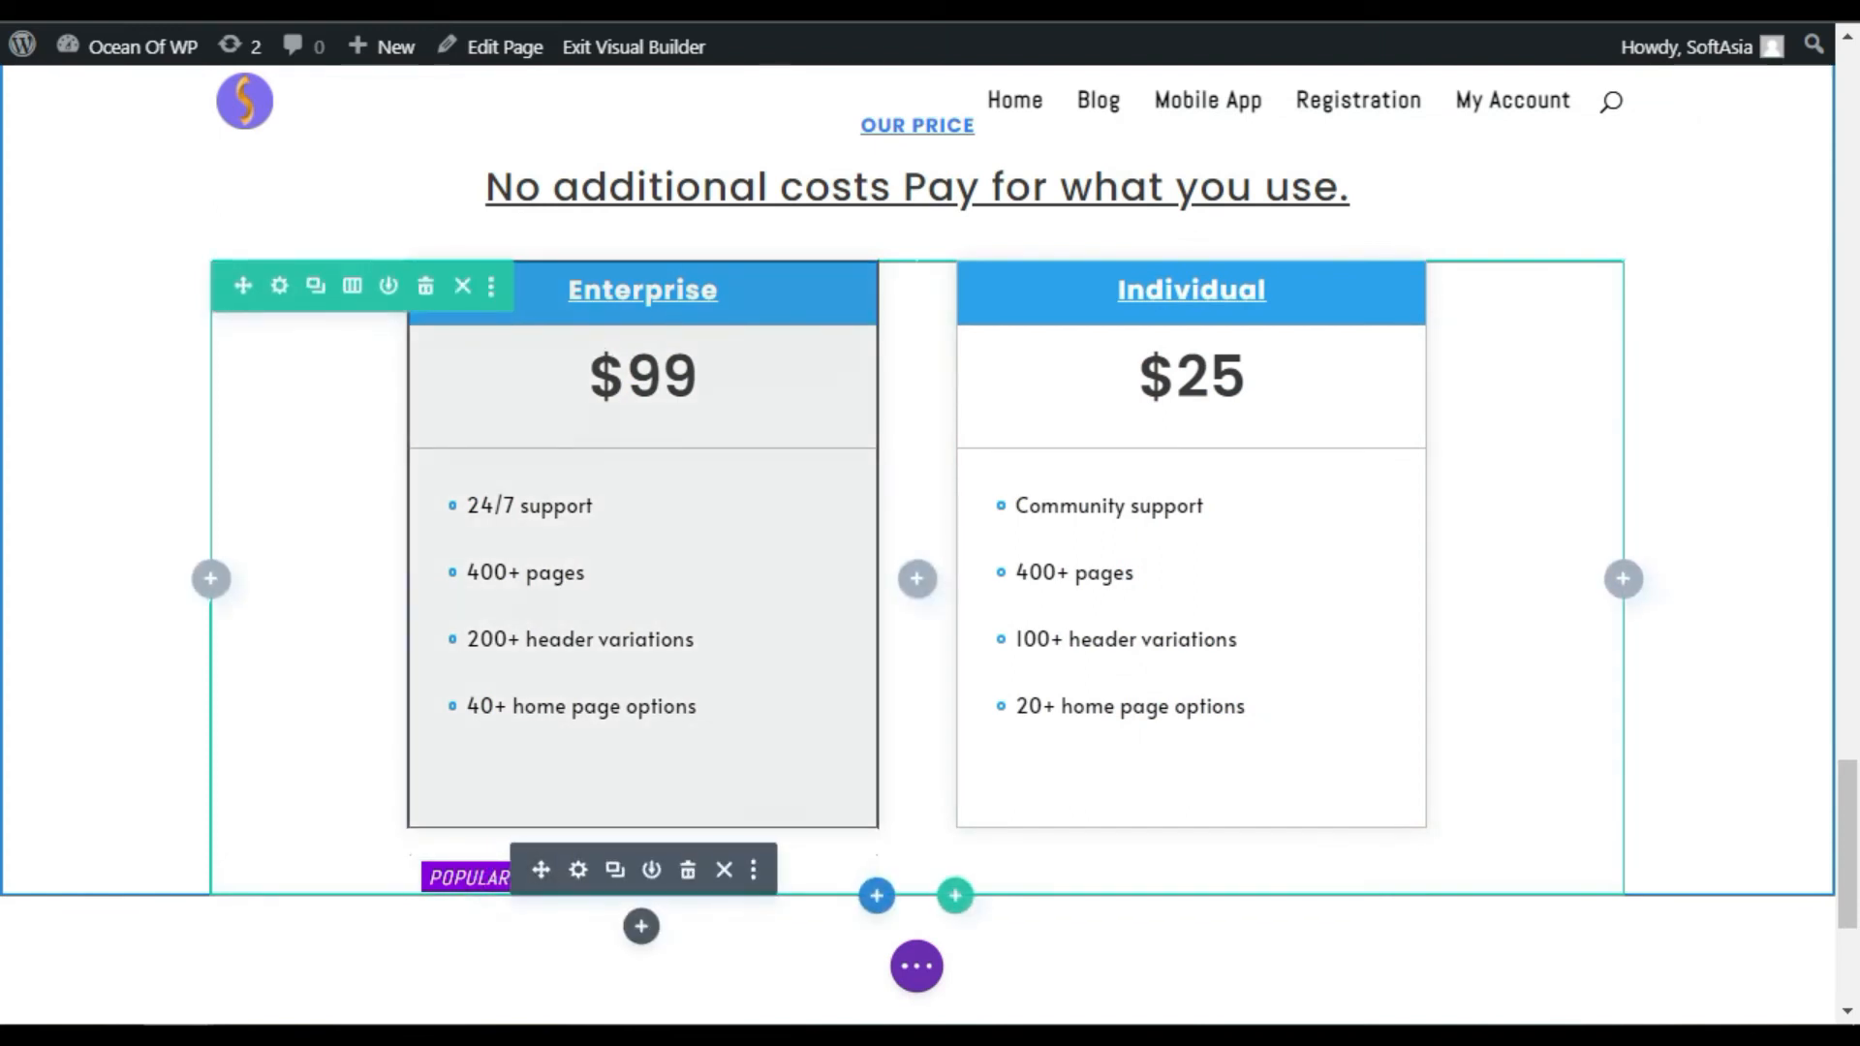
Step: Move the badge module above the Enterprise pricing table in the same column
{"action": "mouse_move", "coordinate": [540, 869]}
{"action": "left_mouse_down"}
{"action": "mouse_move", "coordinate": [533, 655]}
{"action": "mouse_move", "coordinate": [508, 859]}
{"action": "mouse_move", "coordinate": [530, 870]}
{"action": "left_mouse_up"}
{"action": "scroll", "coordinate": [817, 730], "scroll_direction": "down", "scroll_amount": 4}
{"action": "scroll", "coordinate": [587, 460], "scroll_direction": "down", "scroll_amount": 4}
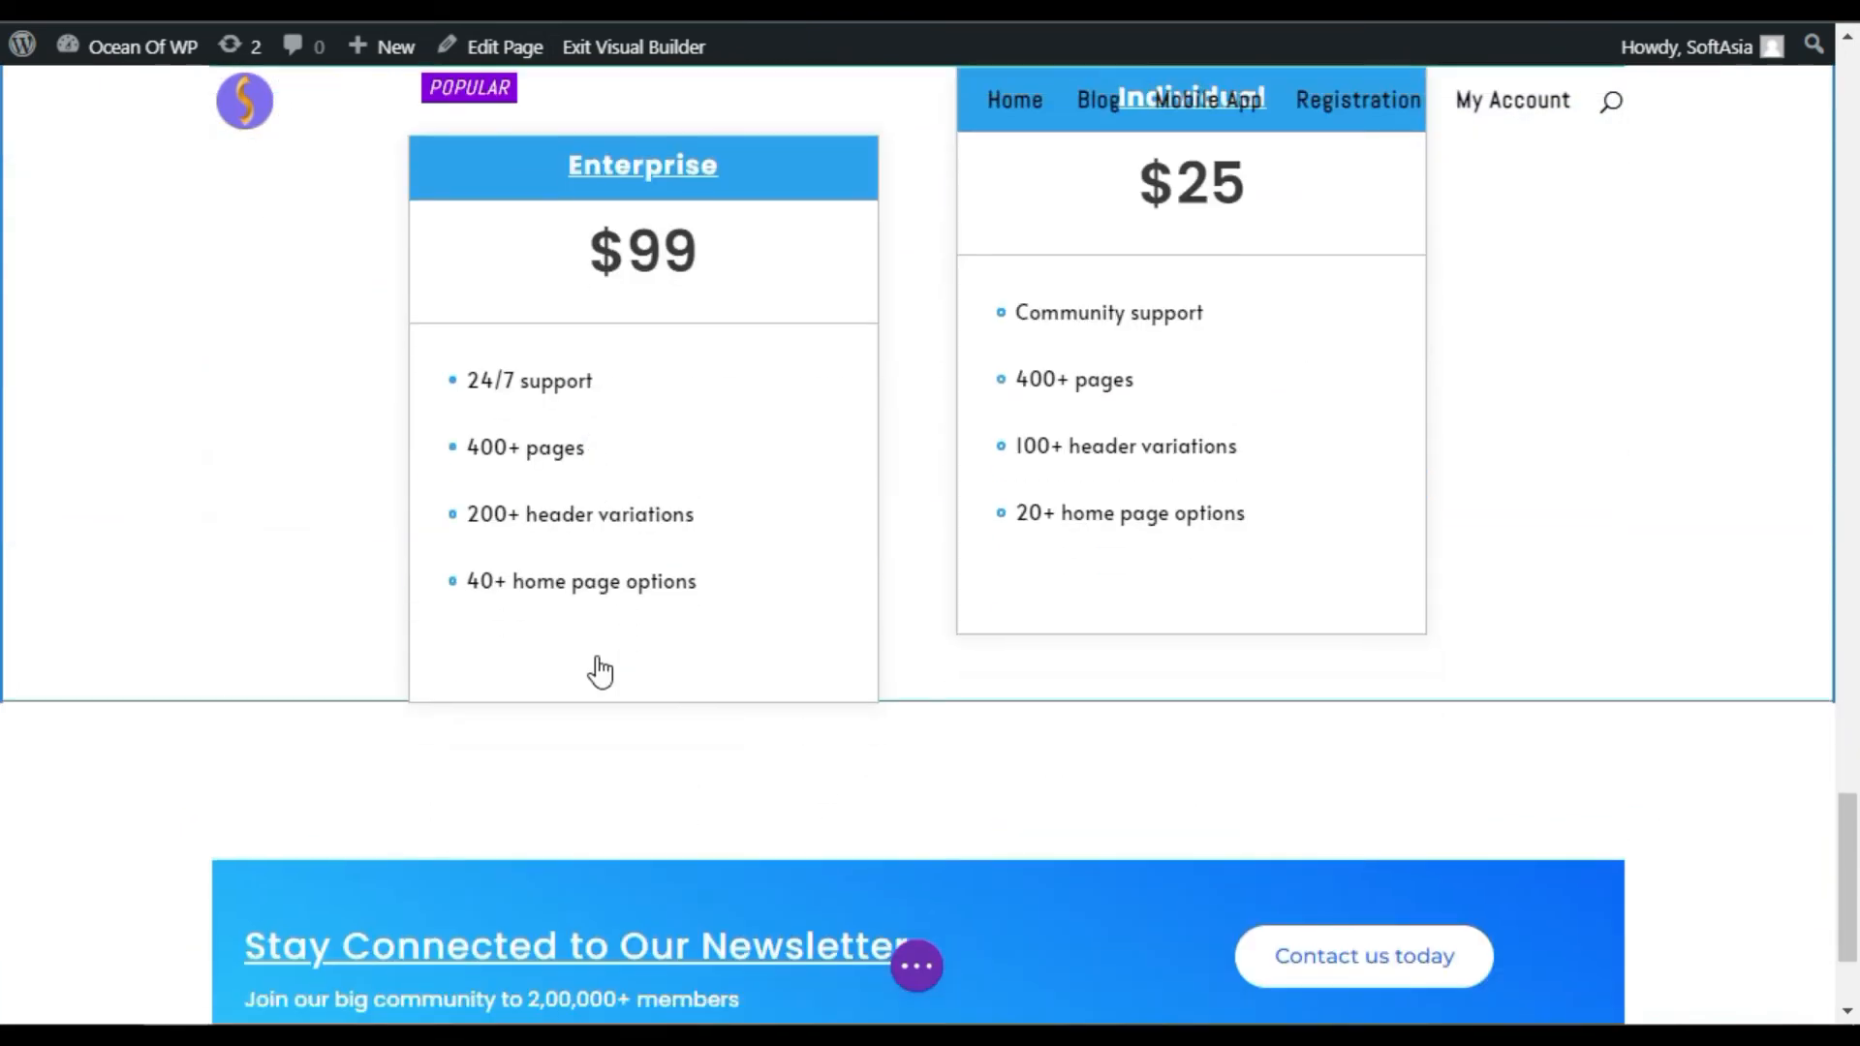
{"action": "scroll", "coordinate": [594, 669], "scroll_direction": "up", "scroll_amount": 2}
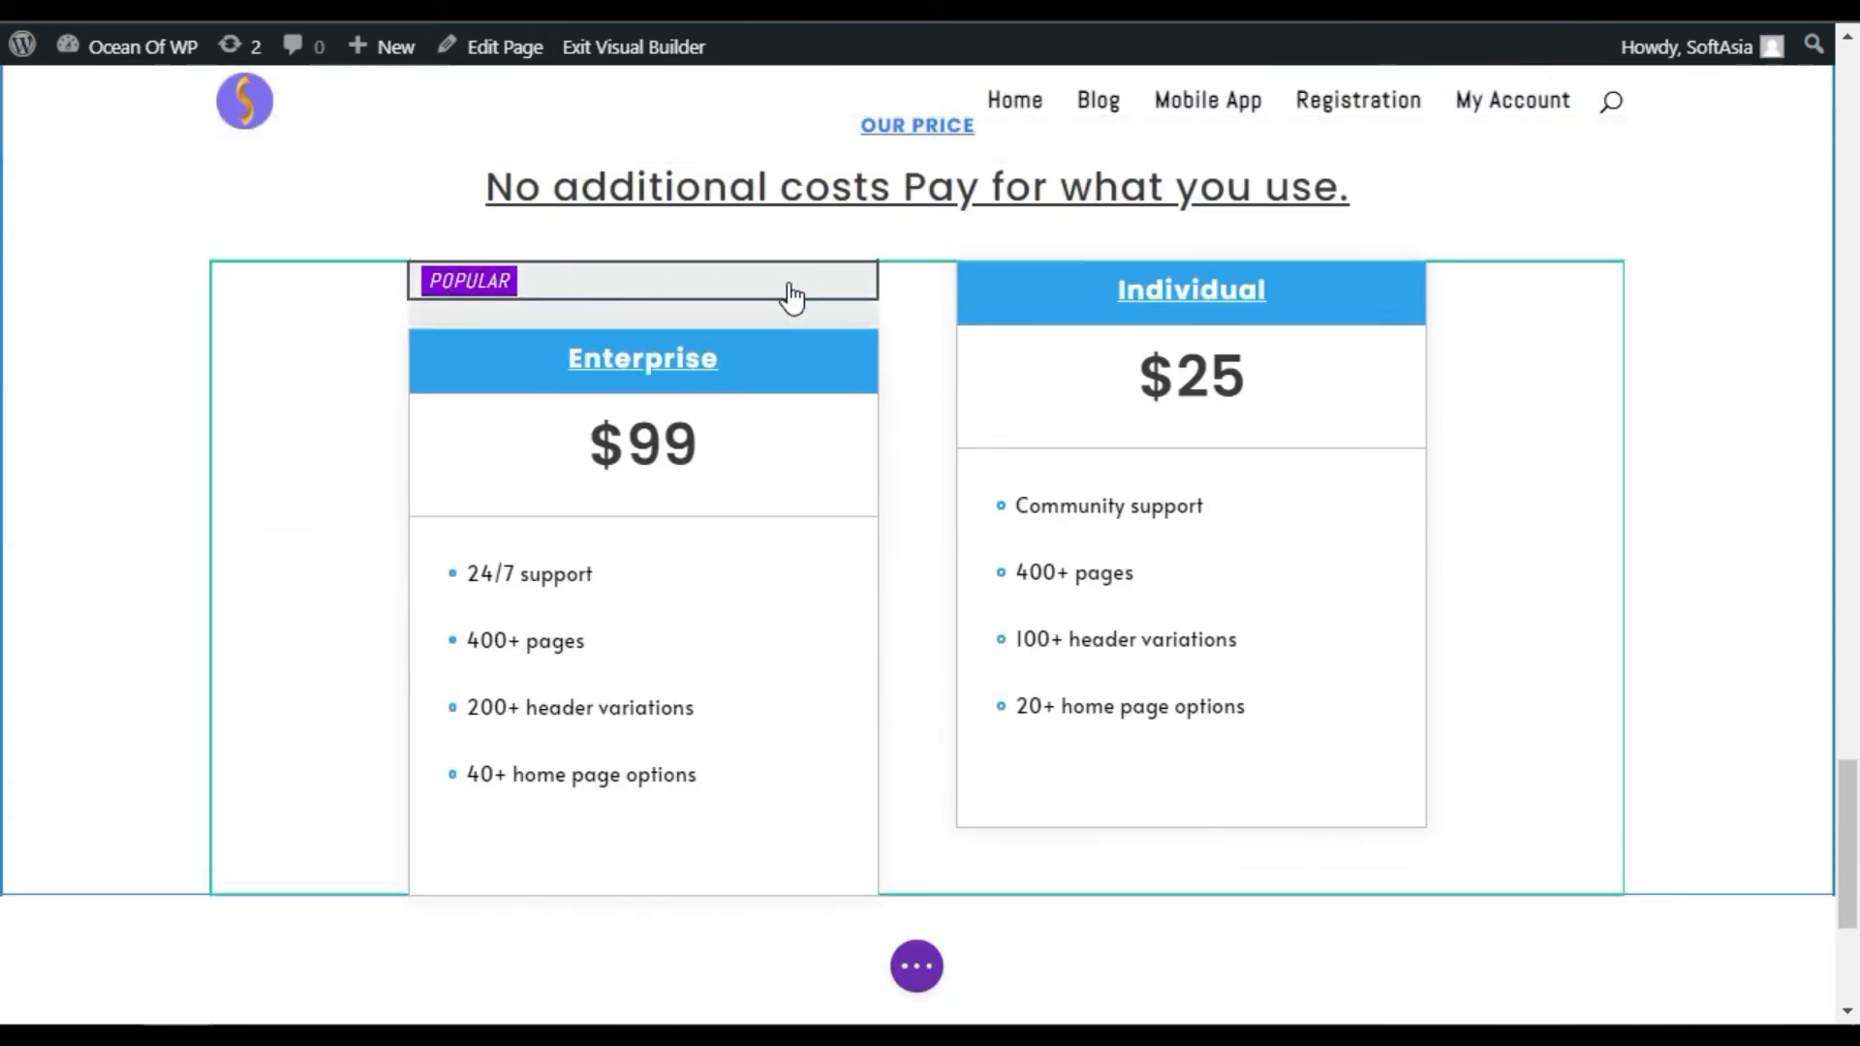
Step: Save the page, exit the Visual Builder and look through the live page for the pricing section
{"action": "left_click", "coordinate": [914, 966]}
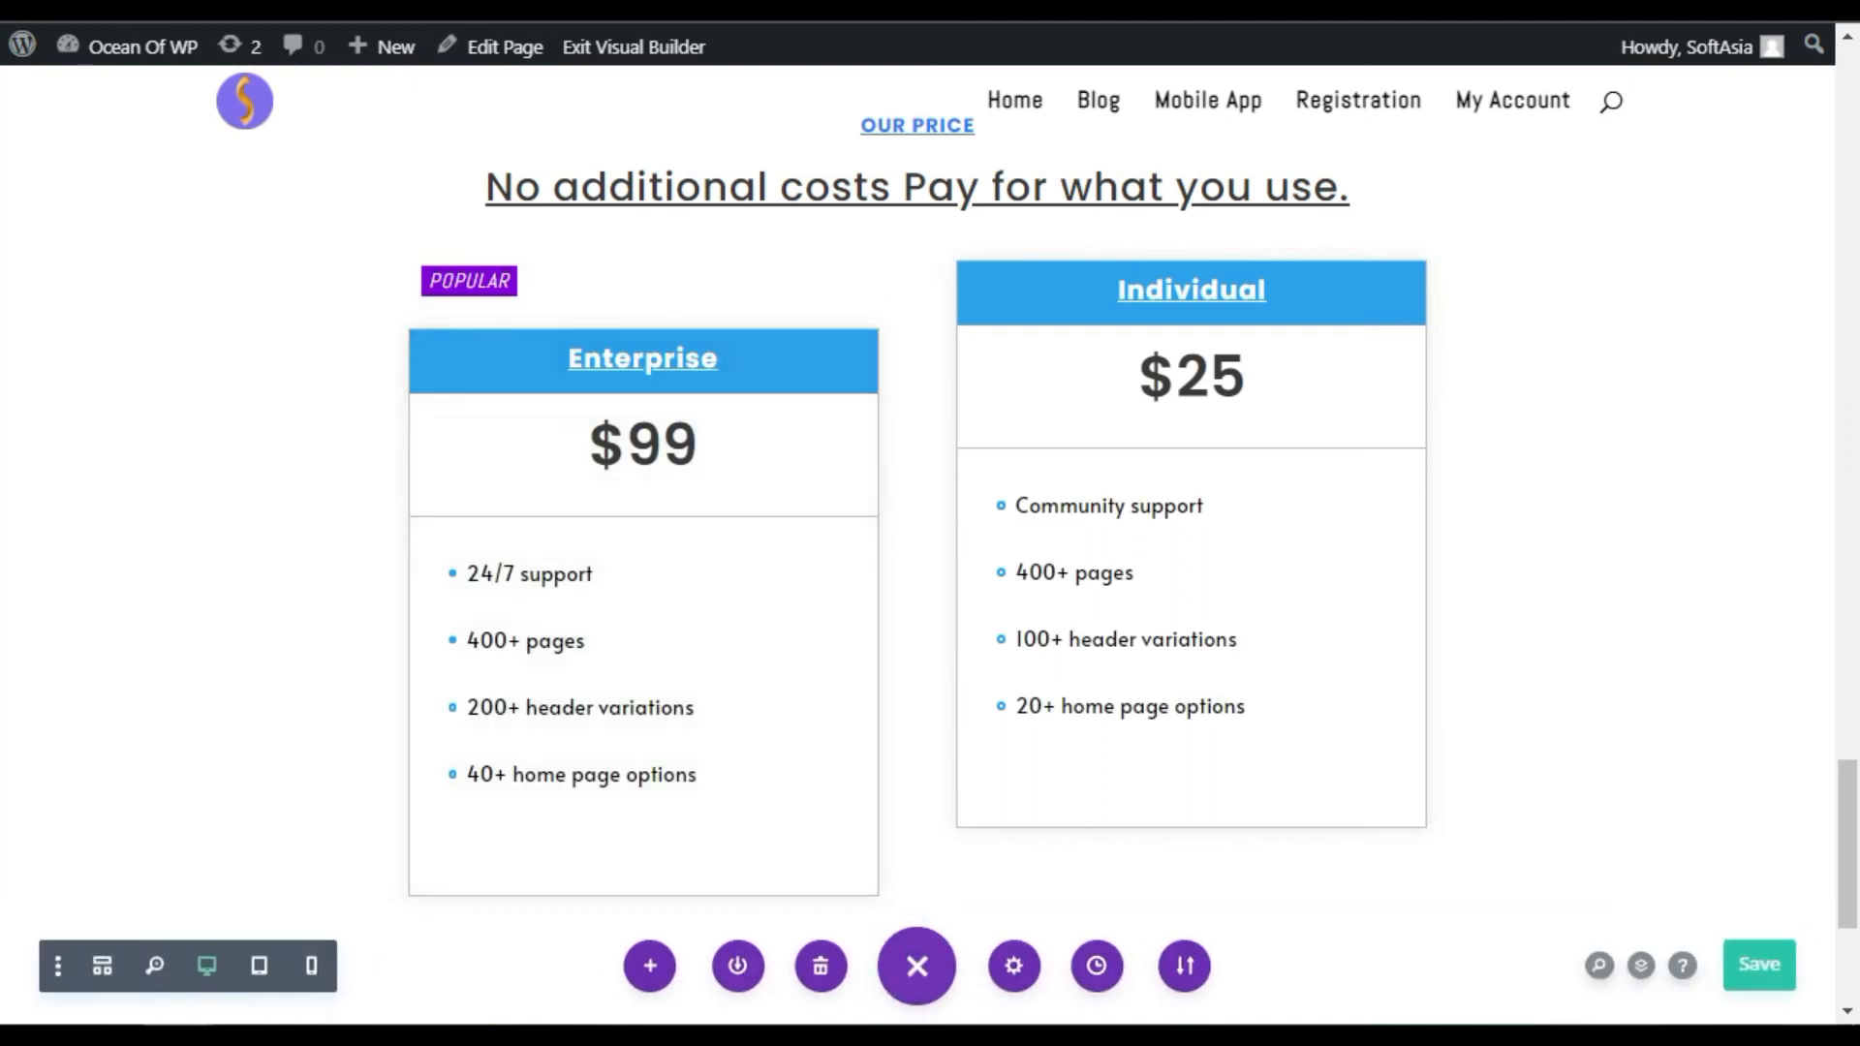
{"action": "left_click", "coordinate": [1752, 959]}
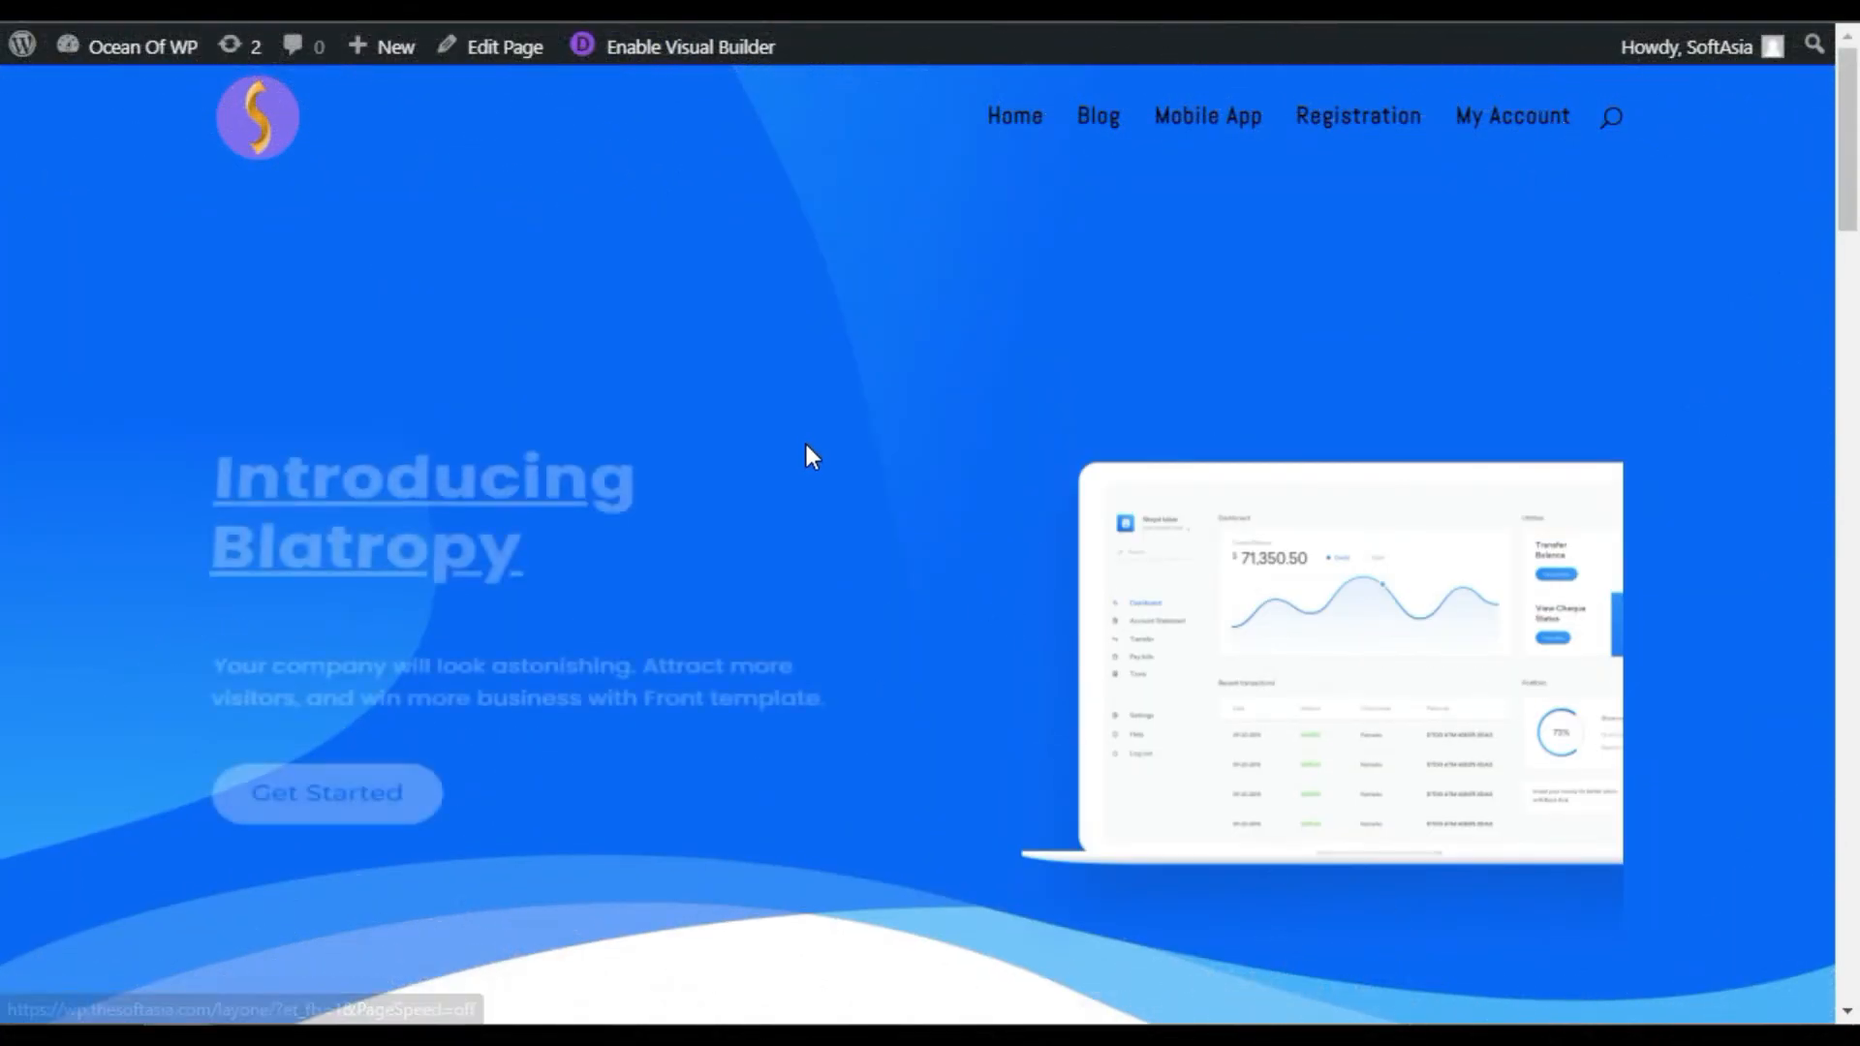
{"action": "scroll", "coordinate": [805, 453], "scroll_direction": "down", "scroll_amount": 15}
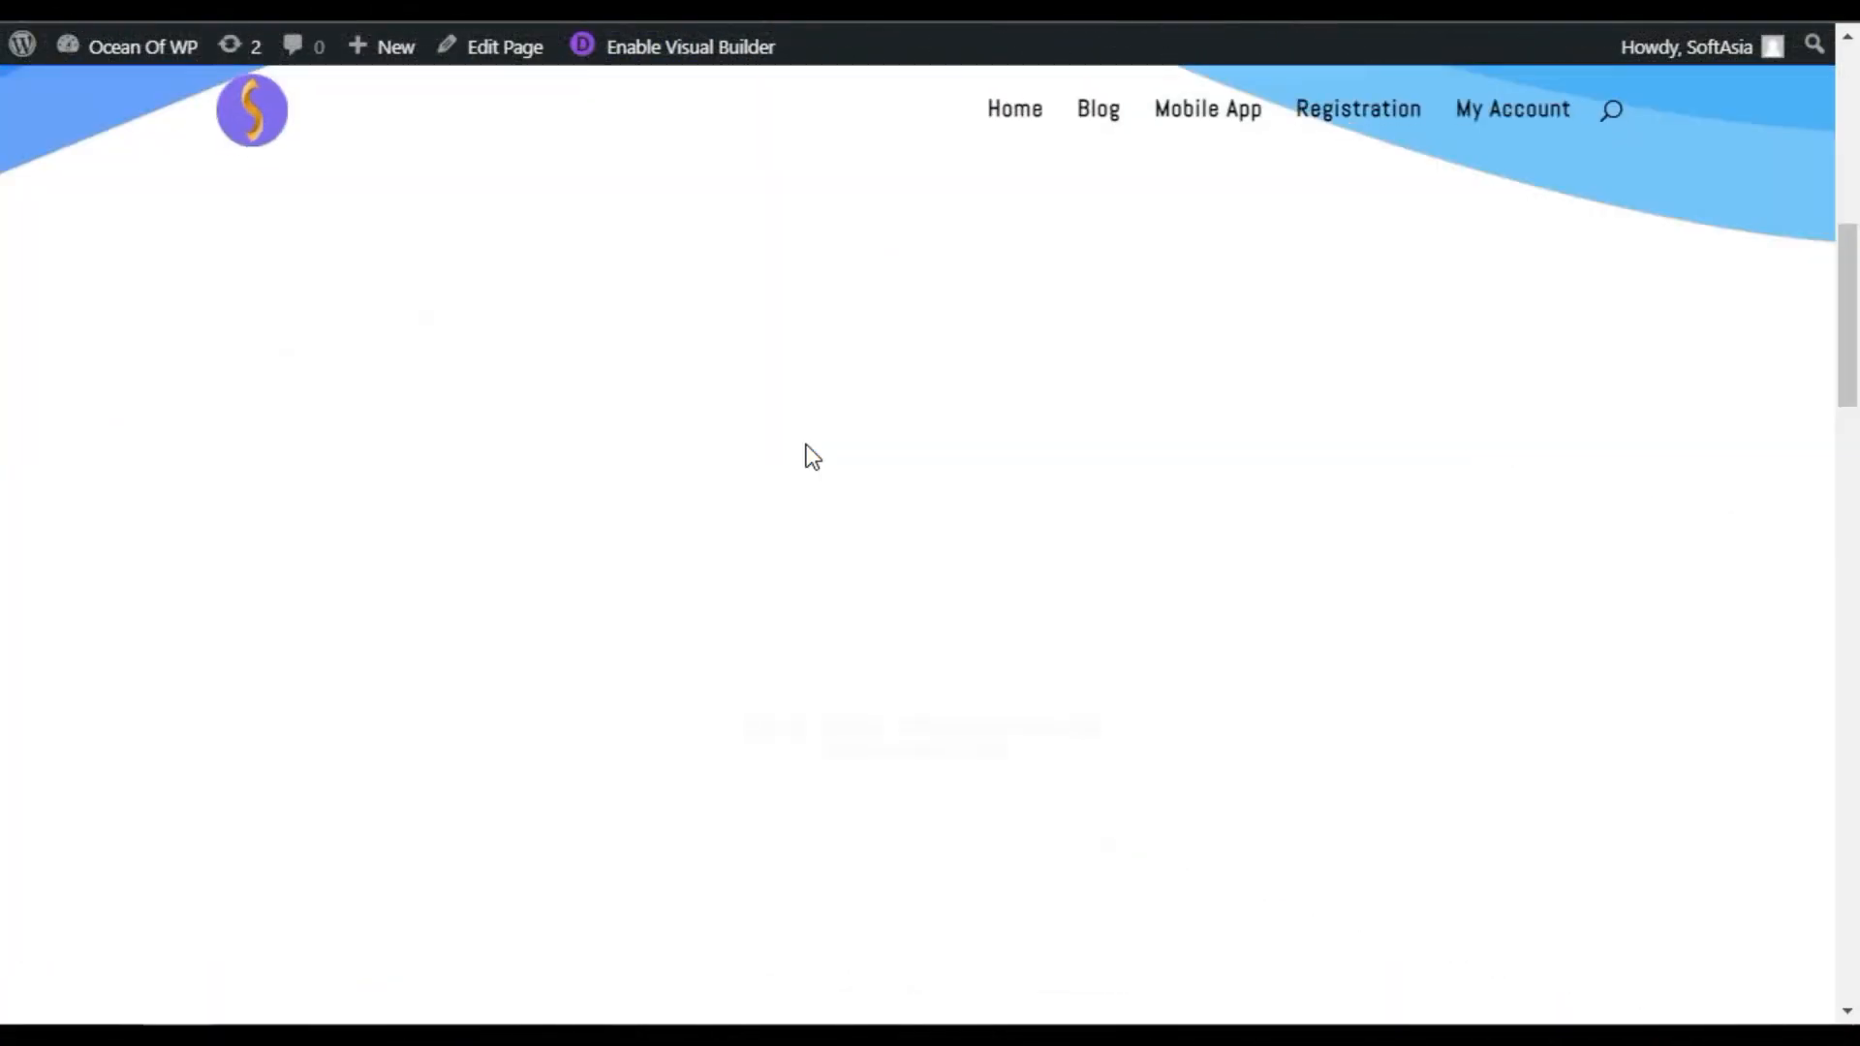